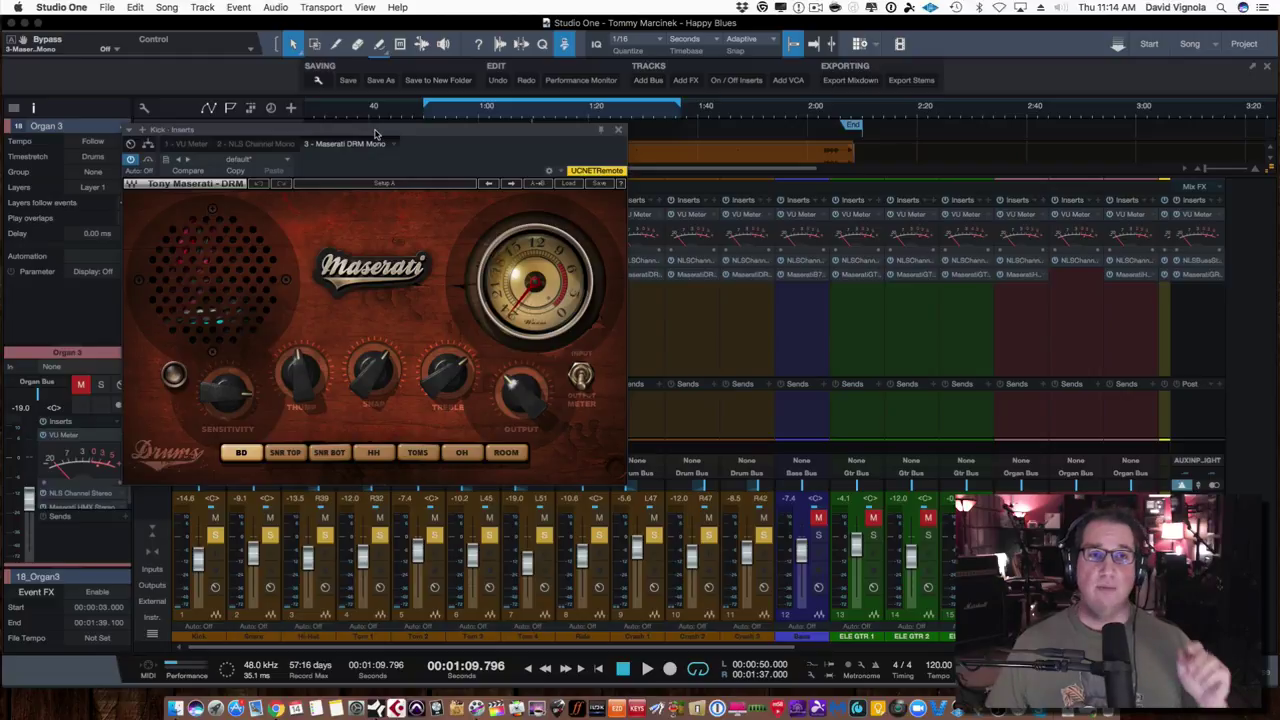
Choose the BD drum type in the Kick's Maserati DRM plug-in and review the Sensitivity, Thump, Snap, Treble and Output knobs.
{"action": "left_click_drag", "start_coordinate": [375, 133], "coordinate": [369, 119]}
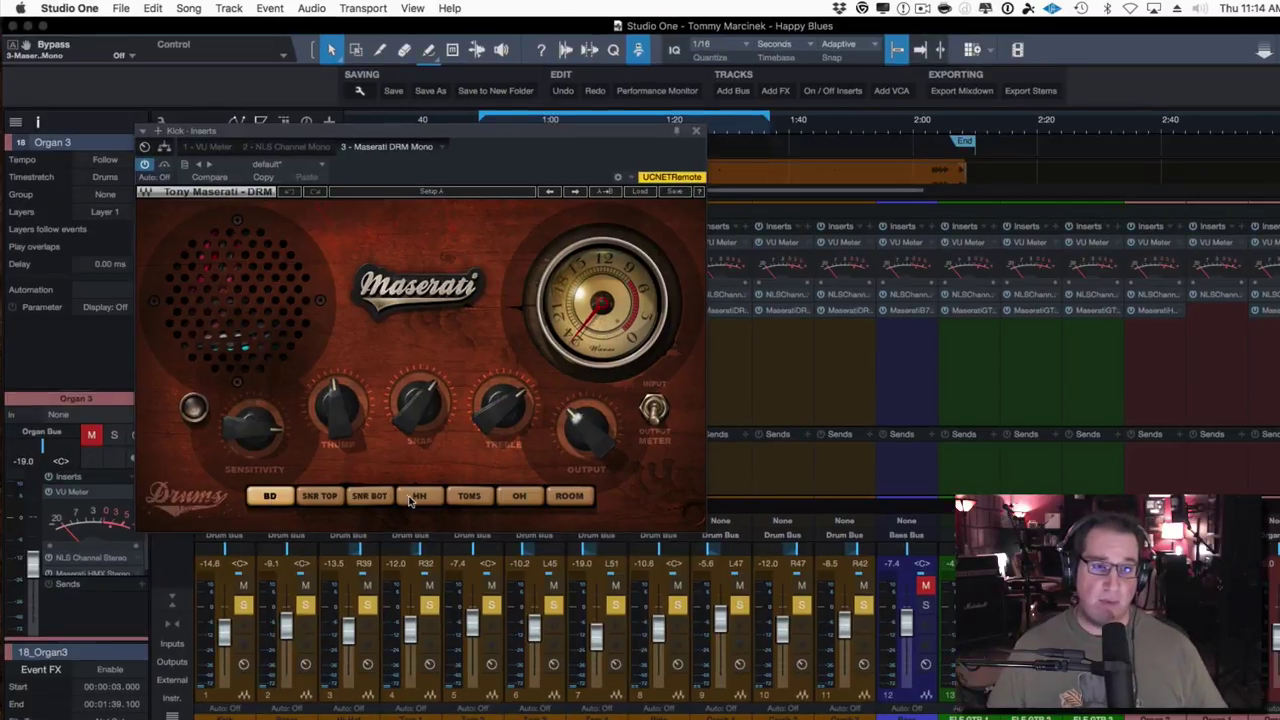
{"action": "left_click", "coordinate": [268, 499]}
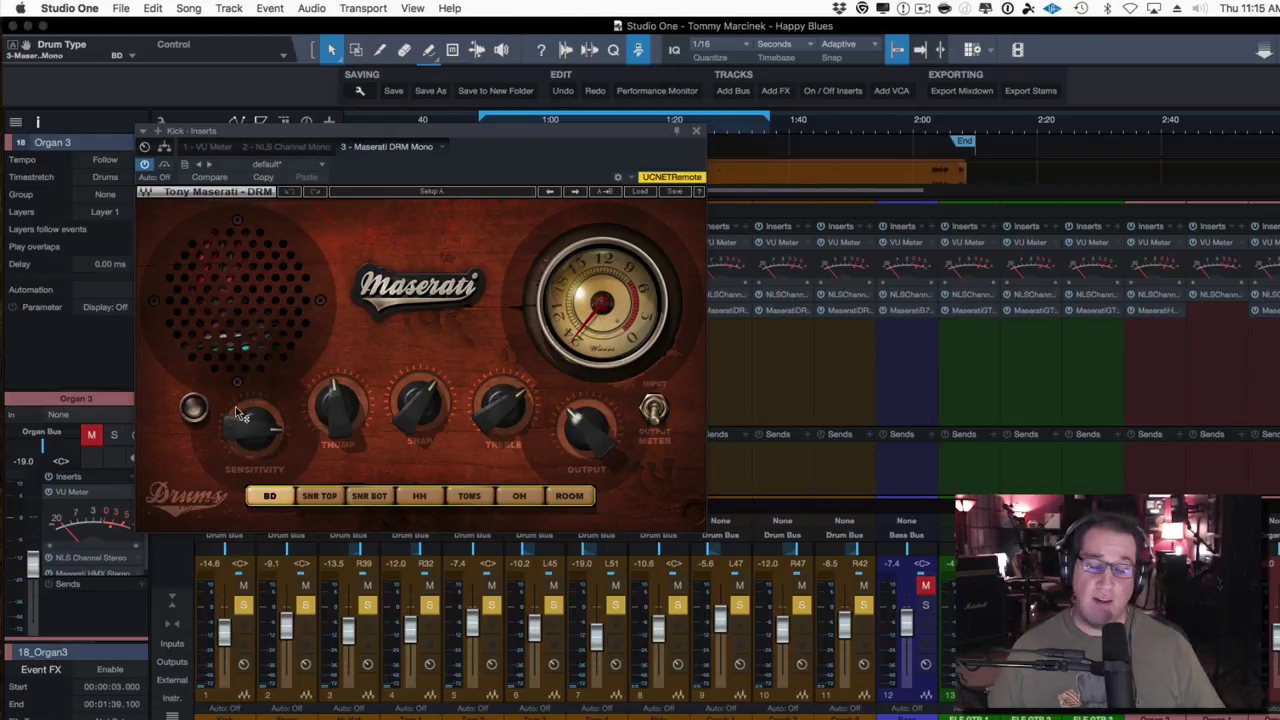
{"action": "mouse_move", "coordinate": [238, 430]}
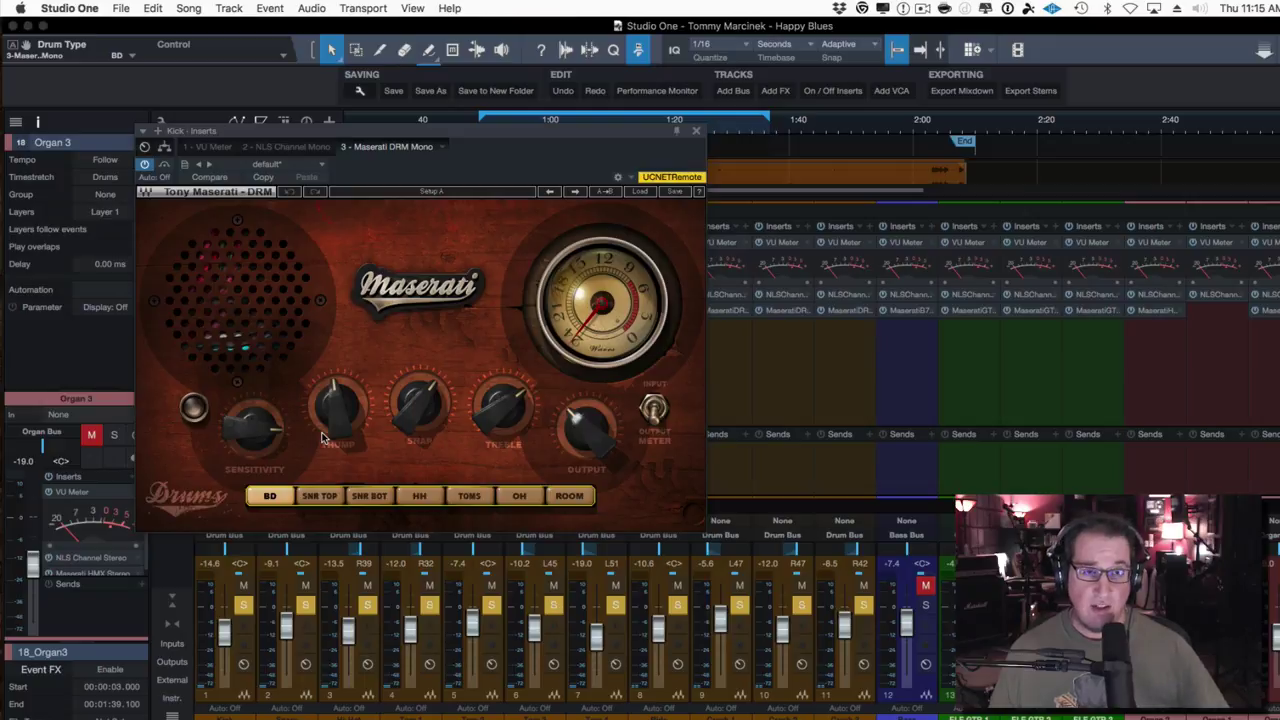
{"action": "mouse_move", "coordinate": [336, 408]}
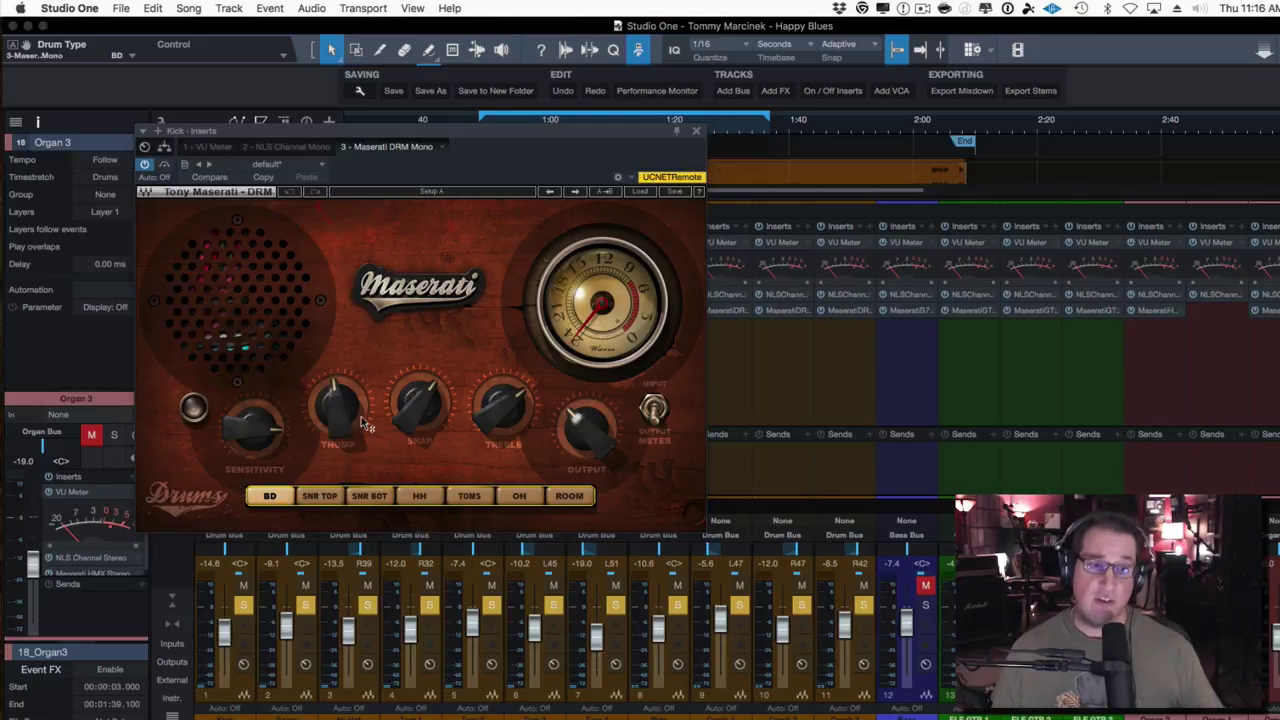
{"action": "mouse_move", "coordinate": [420, 415]}
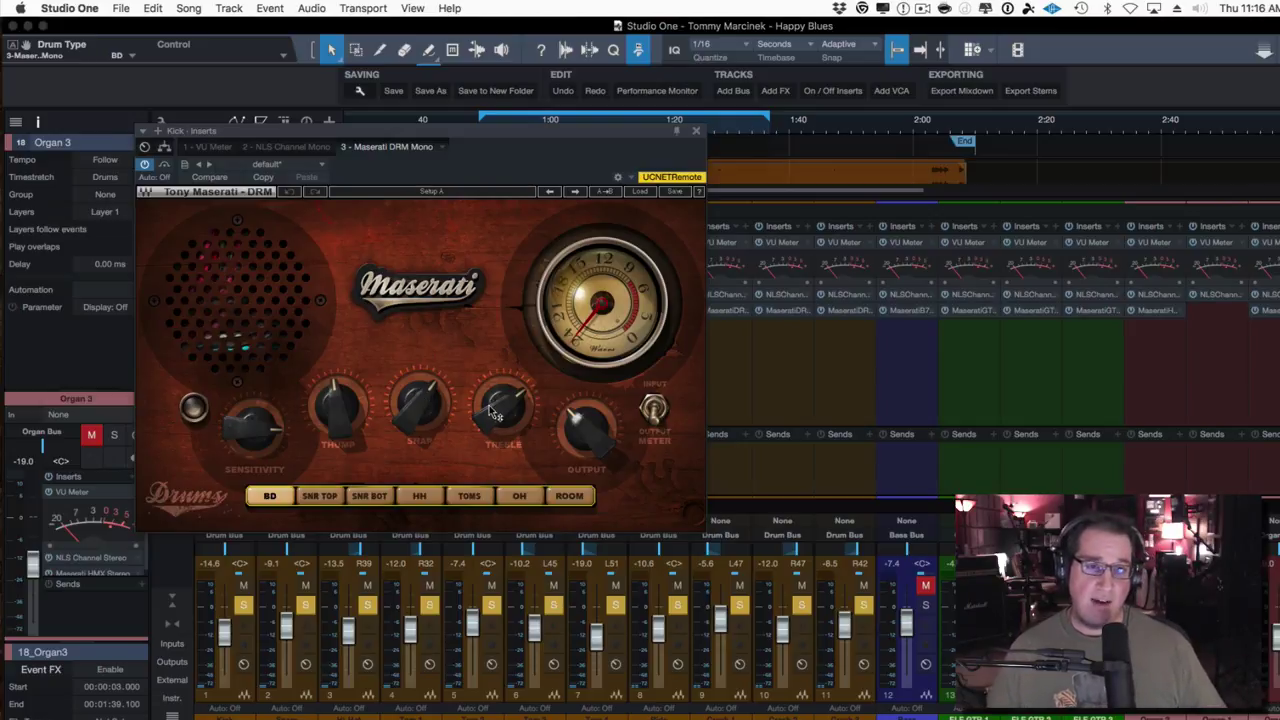
{"action": "mouse_move", "coordinate": [500, 414]}
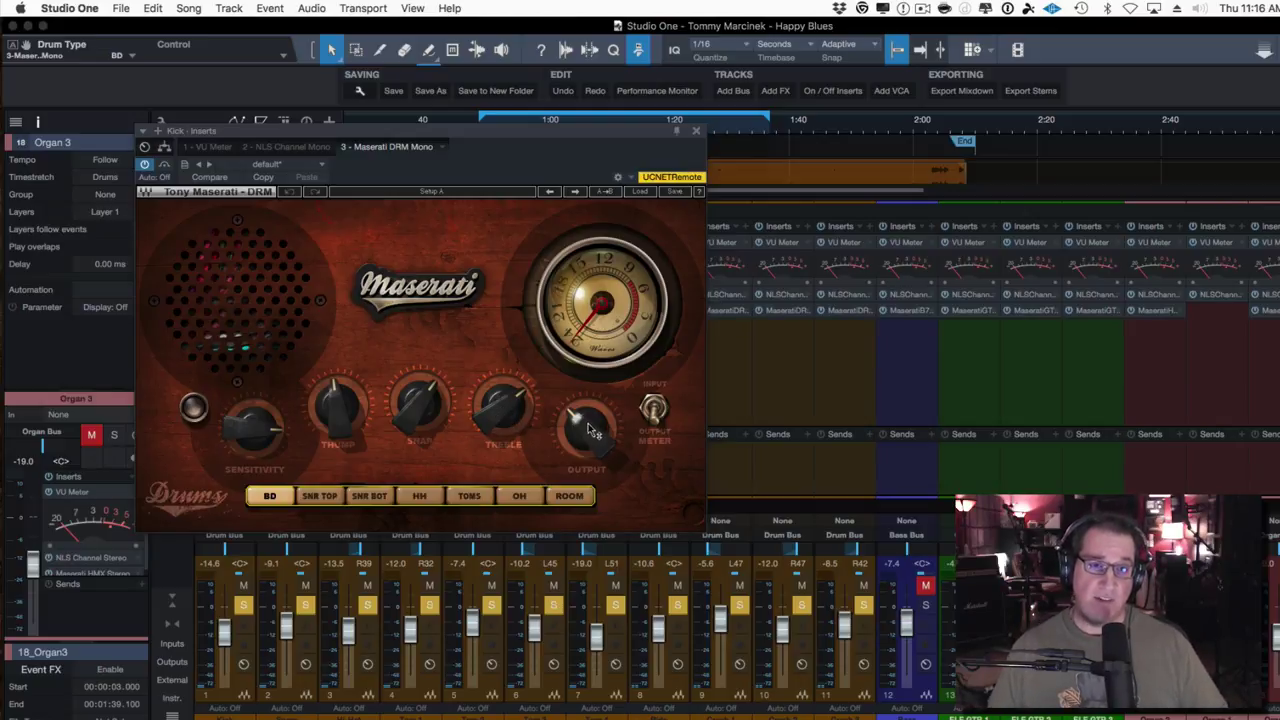
{"action": "mouse_move", "coordinate": [590, 432]}
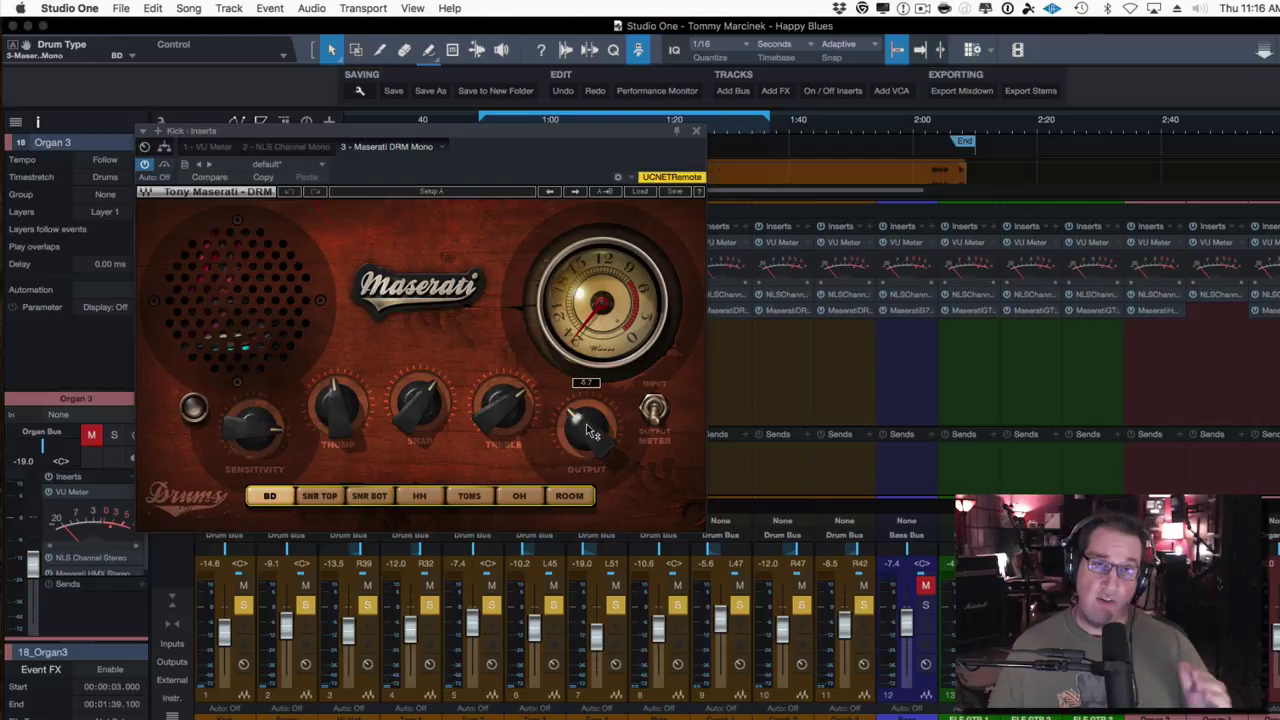
{"action": "mouse_move", "coordinate": [258, 432]}
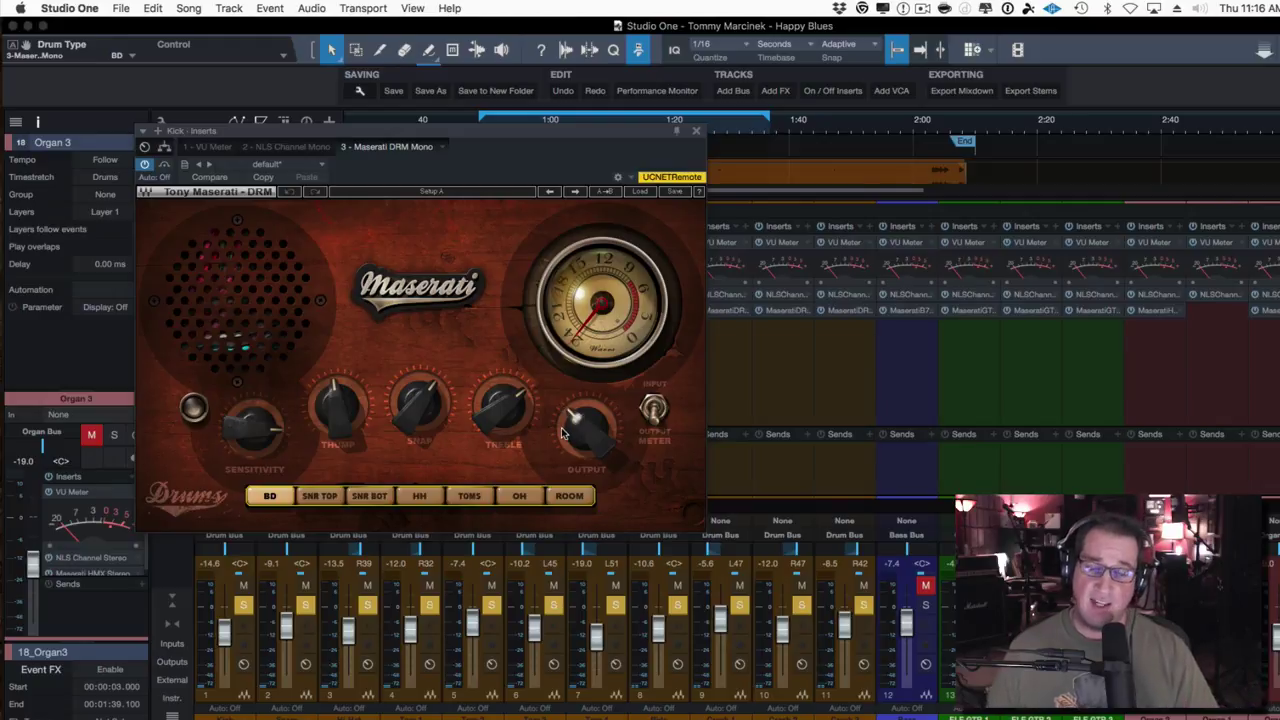
Toggle the plug-in's bypass on and back off, and flip its meter switch to input and back to output.
{"action": "left_click", "coordinate": [164, 165]}
{"action": "left_click", "coordinate": [164, 165]}
{"action": "left_click", "coordinate": [164, 165]}
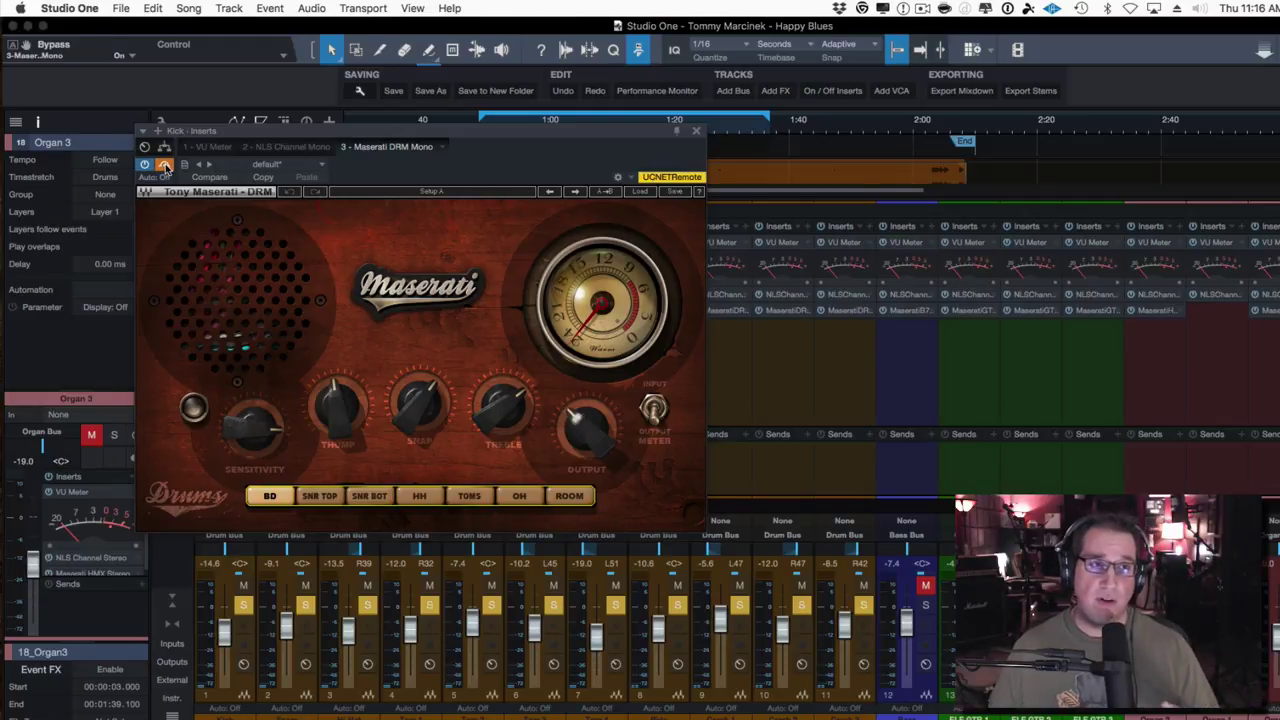
{"action": "left_click", "coordinate": [164, 165]}
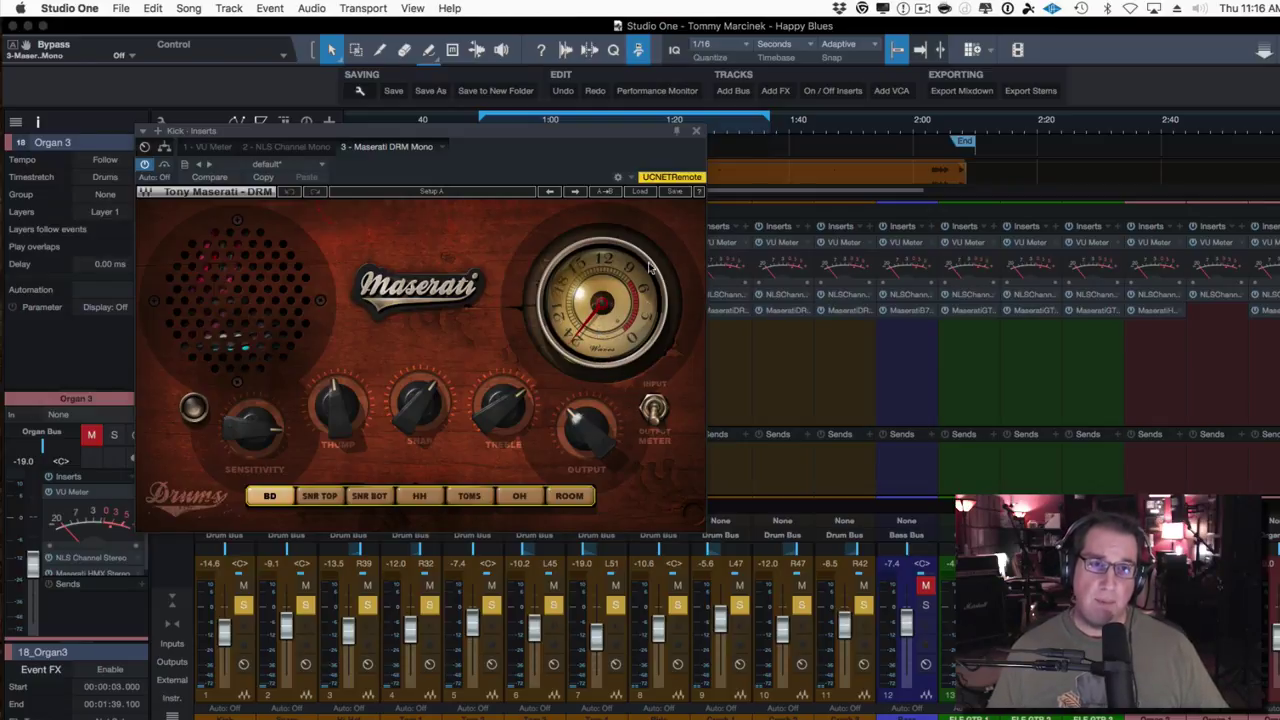
{"action": "left_click", "coordinate": [654, 412]}
{"action": "left_click", "coordinate": [654, 405]}
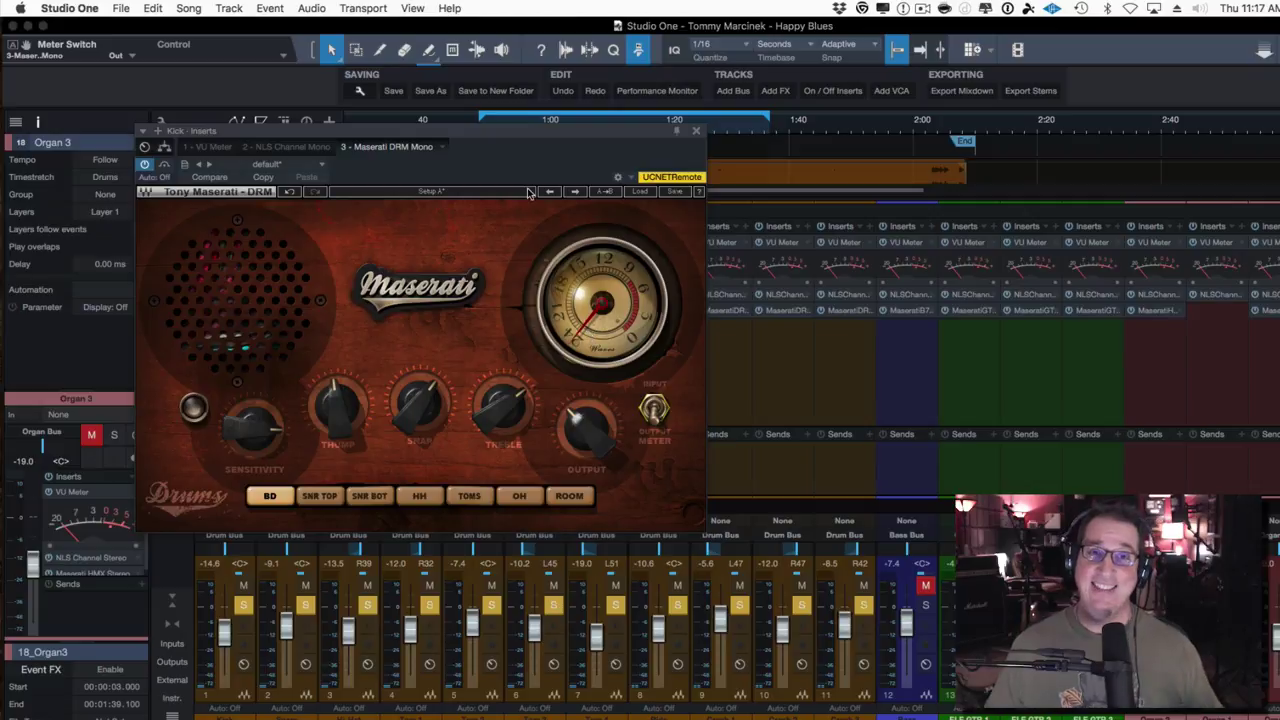
Look through the Maserati DRM factory presets, including the BD and HH categories, and close the plug-in without loading one.
{"action": "left_click", "coordinate": [641, 193]}
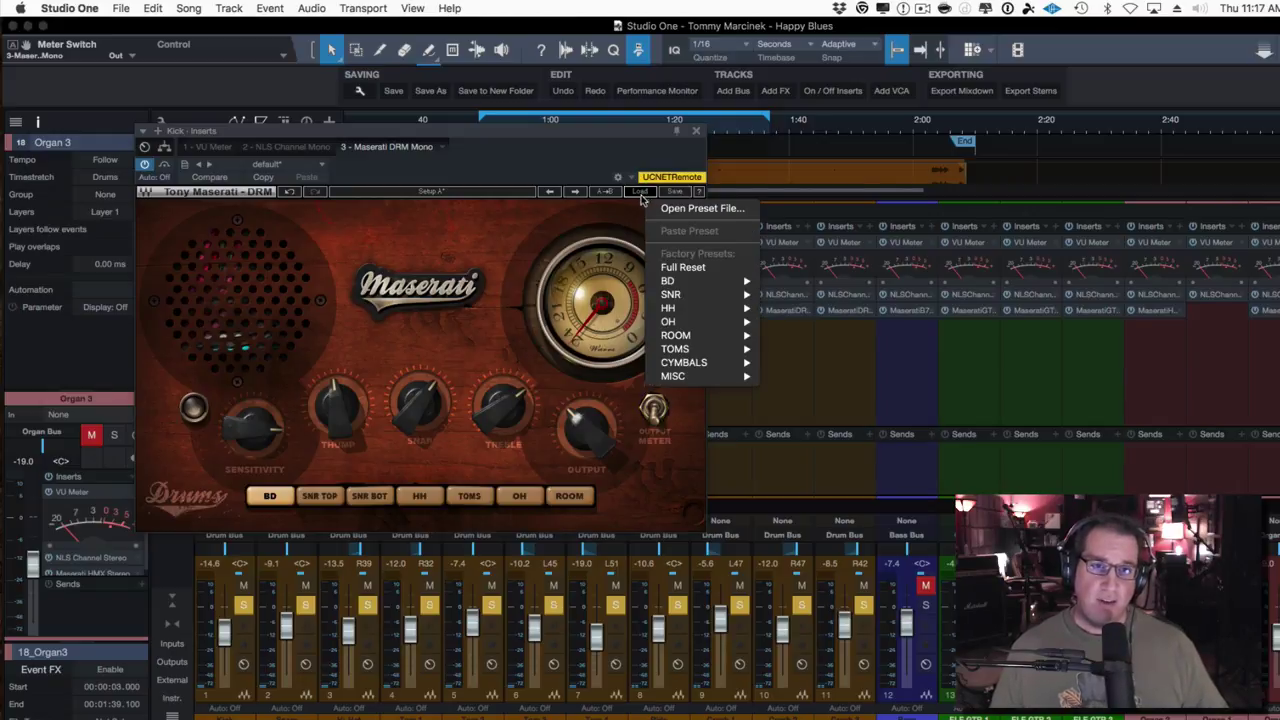
{"action": "mouse_move", "coordinate": [667, 281]}
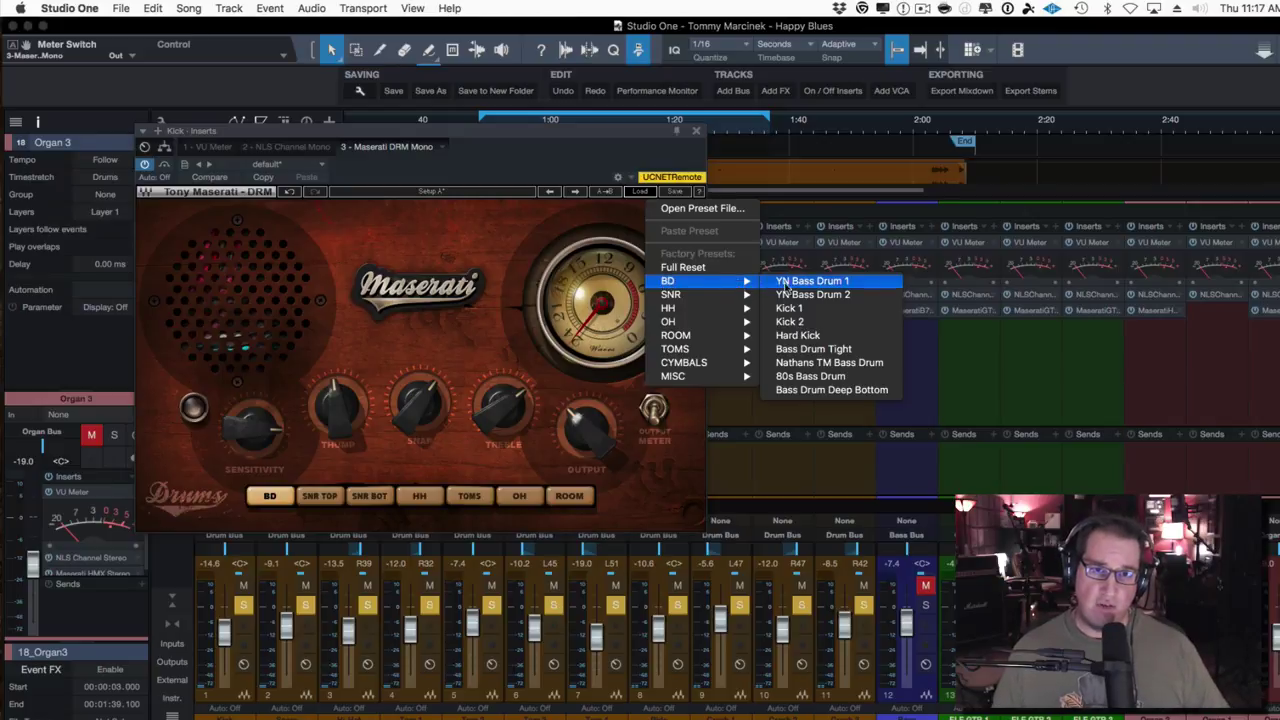
{"action": "mouse_move", "coordinate": [722, 313]}
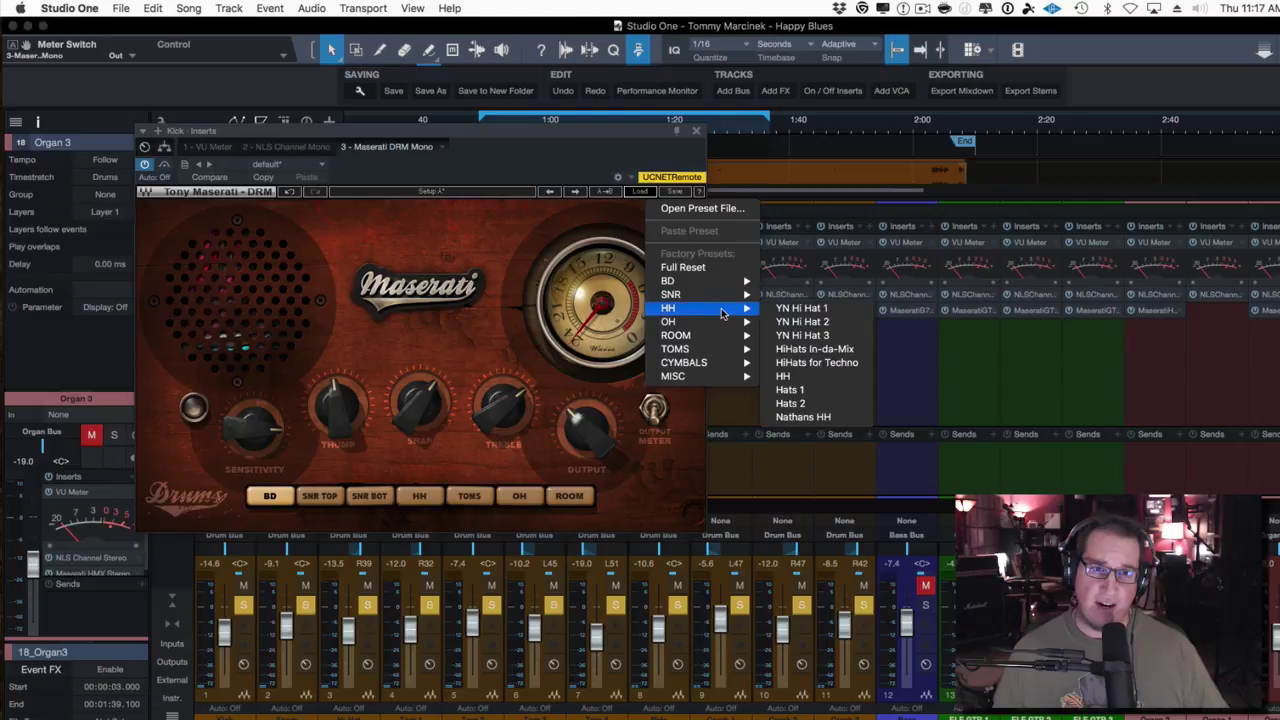
{"action": "mouse_move", "coordinate": [703, 370]}
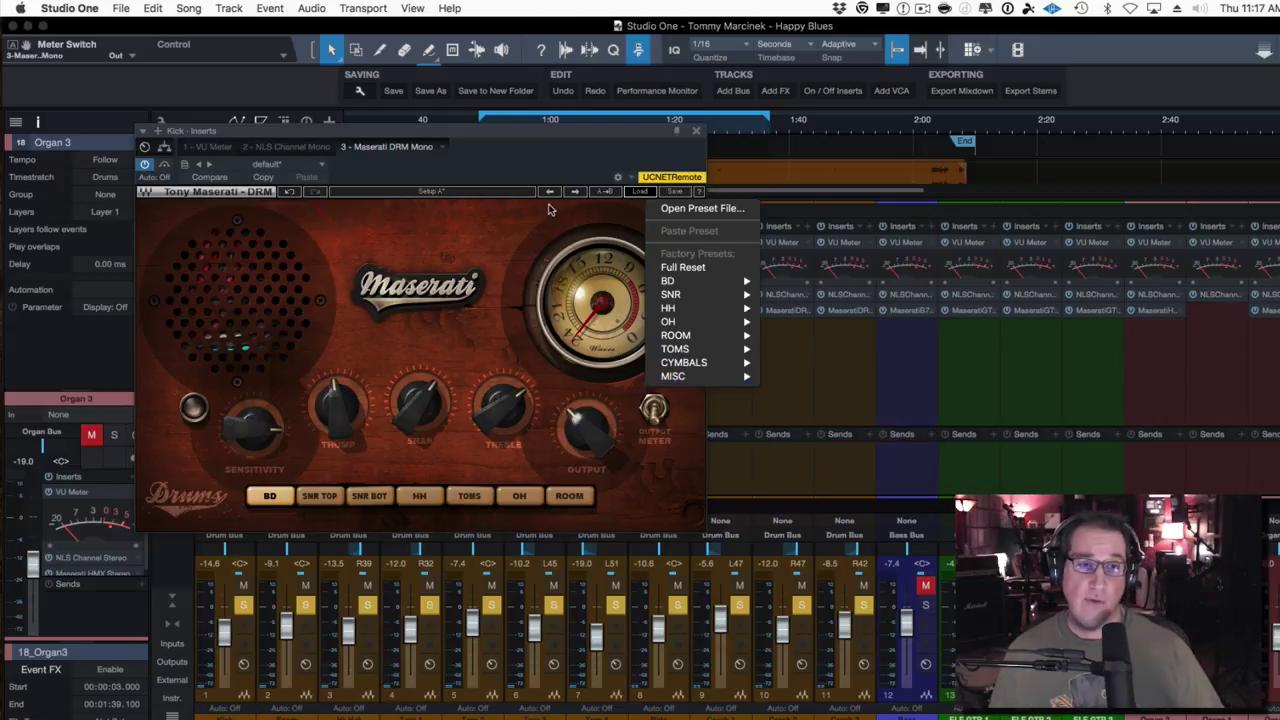
{"action": "left_click", "coordinate": [500, 231]}
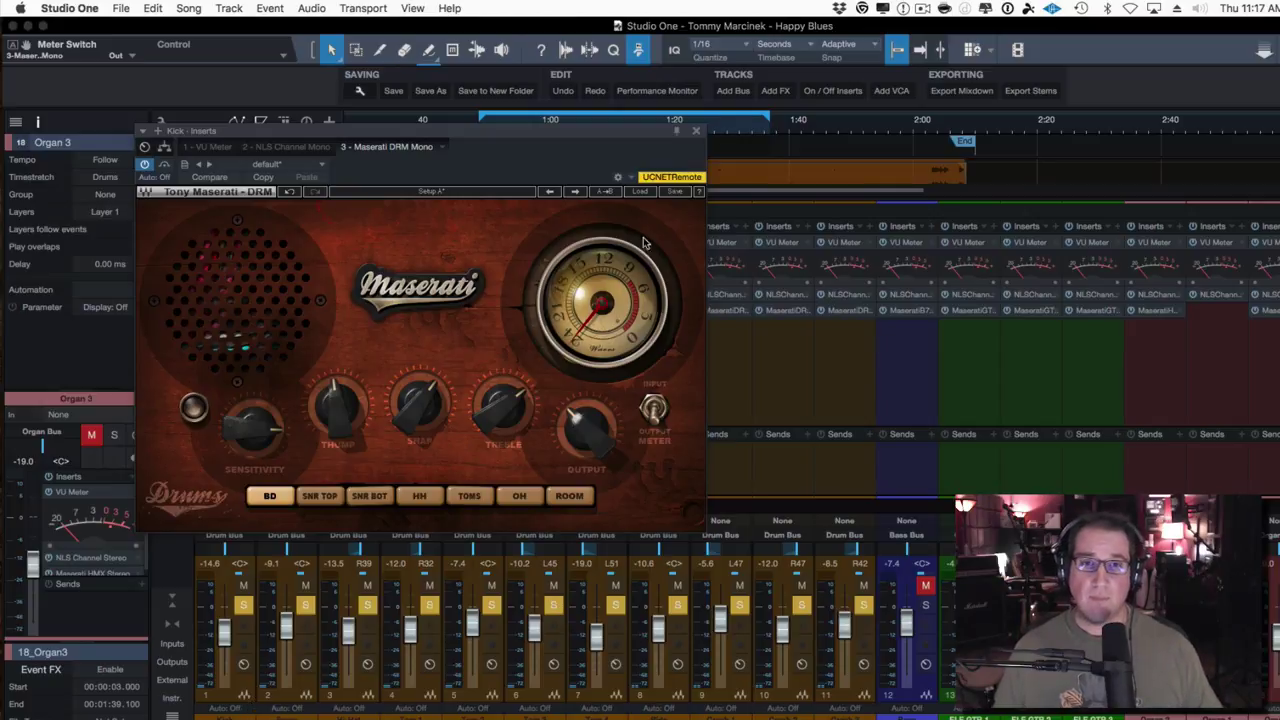
{"action": "left_click", "coordinate": [696, 131]}
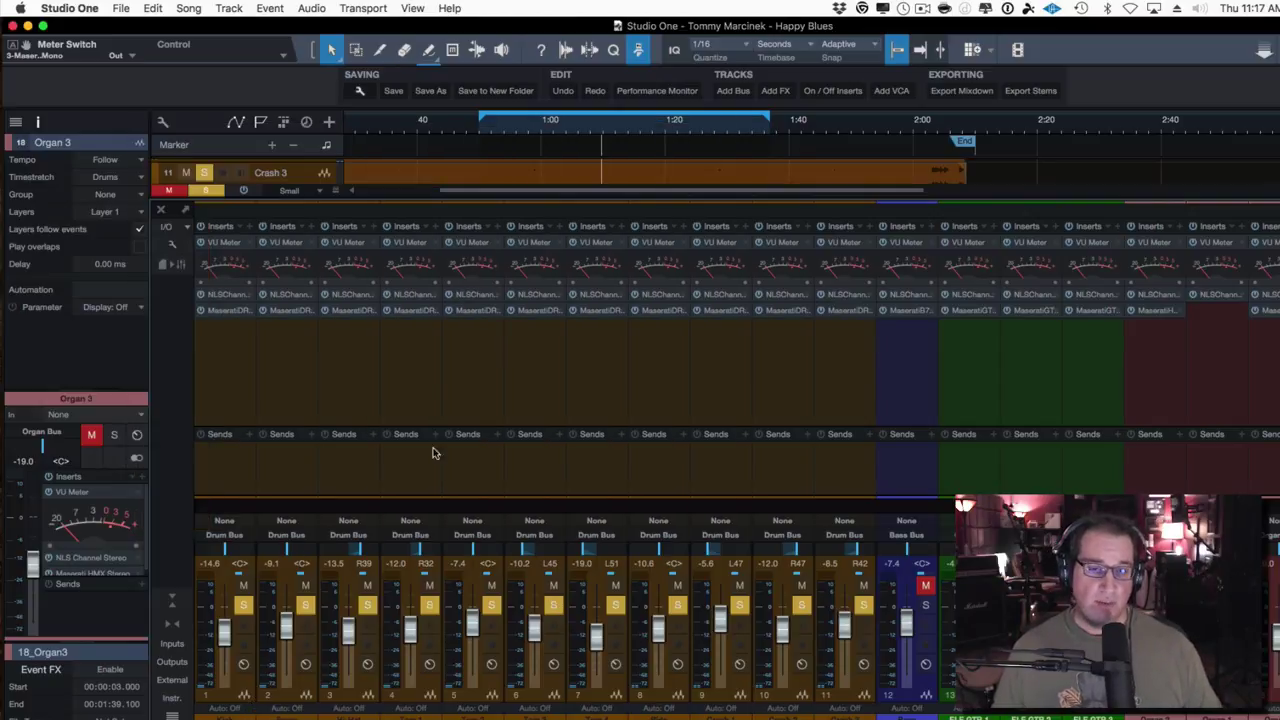
Mute all drum channels from Snare through Crash 3, leaving the Kick channel unmuted.
{"action": "left_click", "coordinate": [296, 700]}
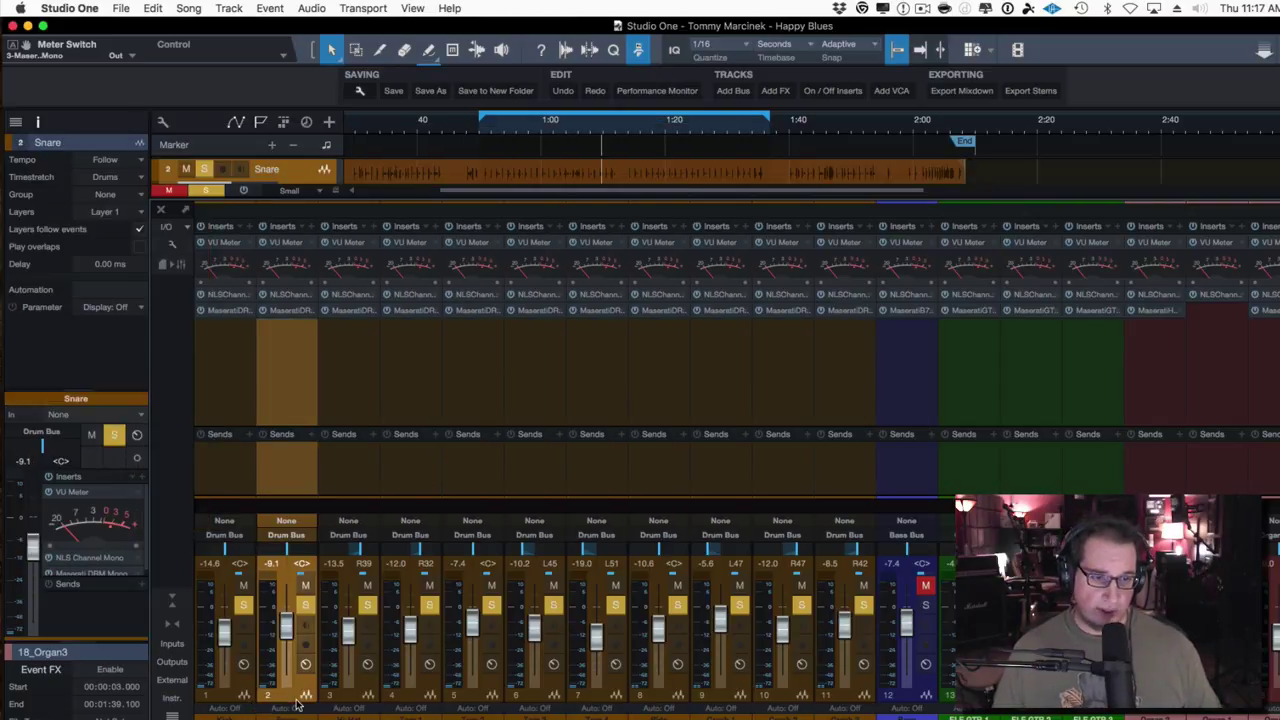
{"action": "left_click", "coordinate": [856, 700], "text": "shift"}
{"action": "left_click", "coordinate": [864, 586]}
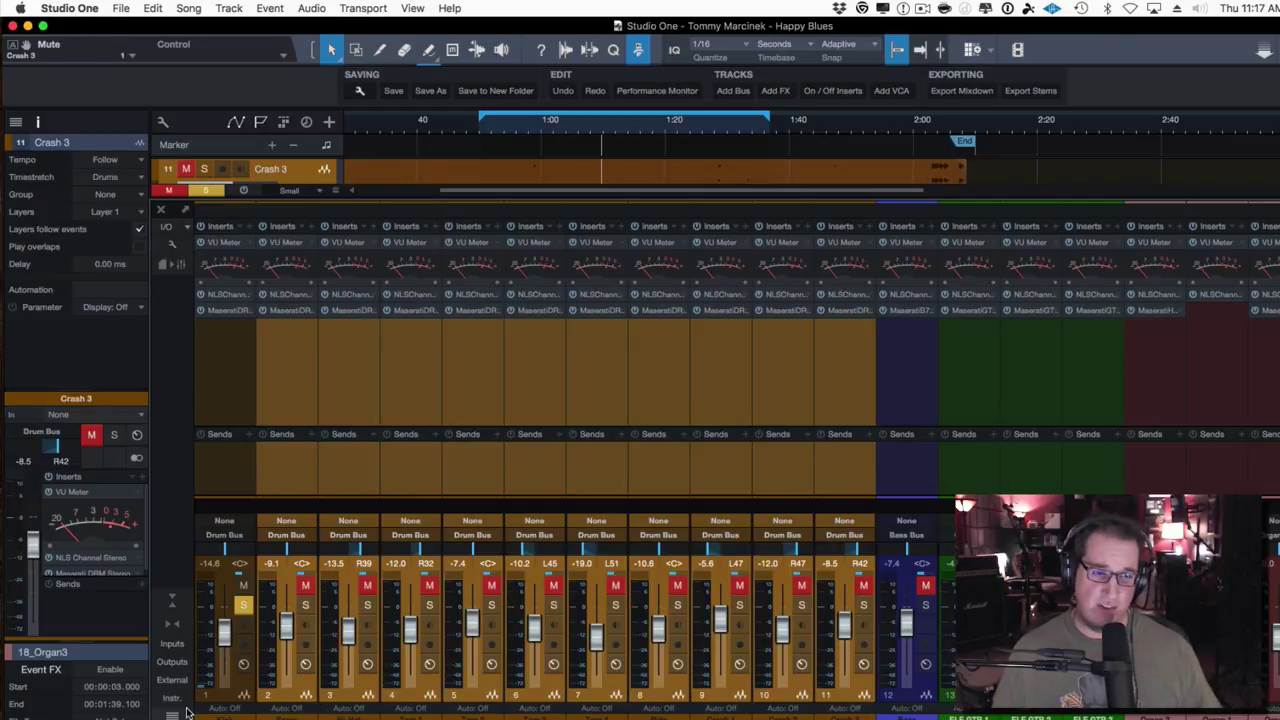
Select only the Kick channel and reopen its Maserati DRM plug-in, moved clear of the channel's fader.
{"action": "left_click", "coordinate": [232, 702]}
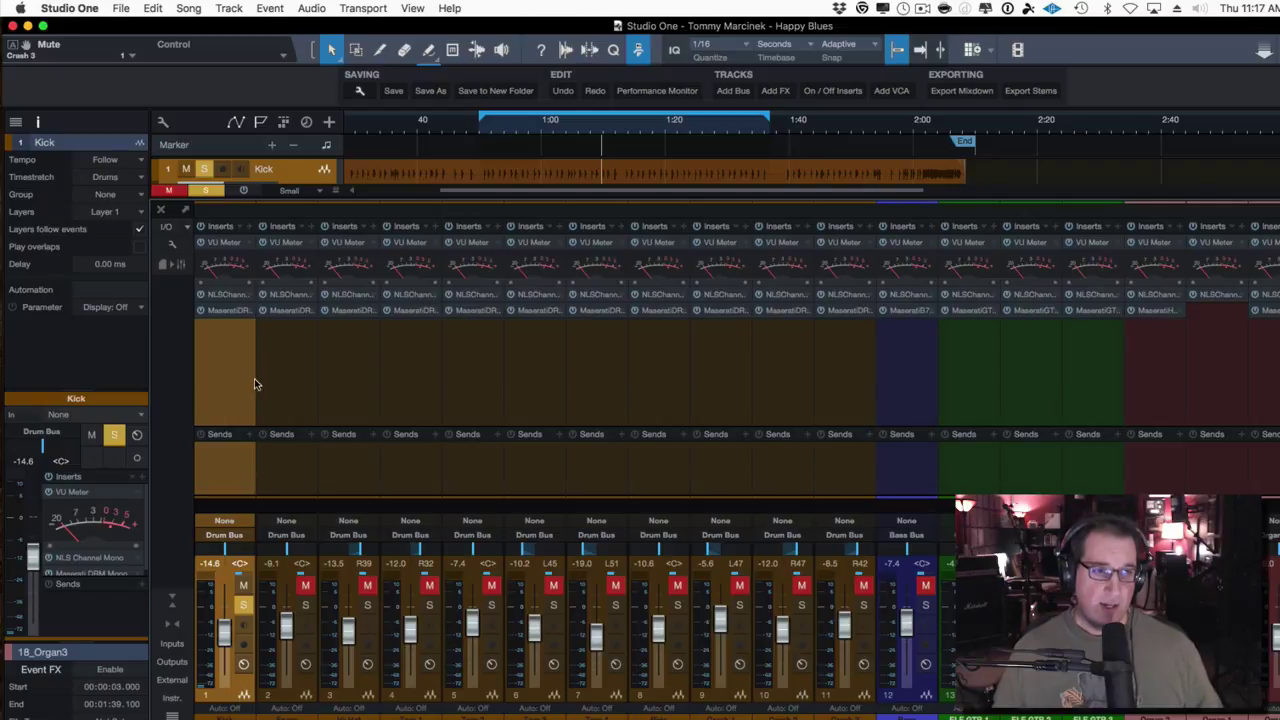
{"action": "left_click", "coordinate": [230, 310]}
{"action": "left_click_drag", "start_coordinate": [384, 136], "coordinate": [401, 160]}
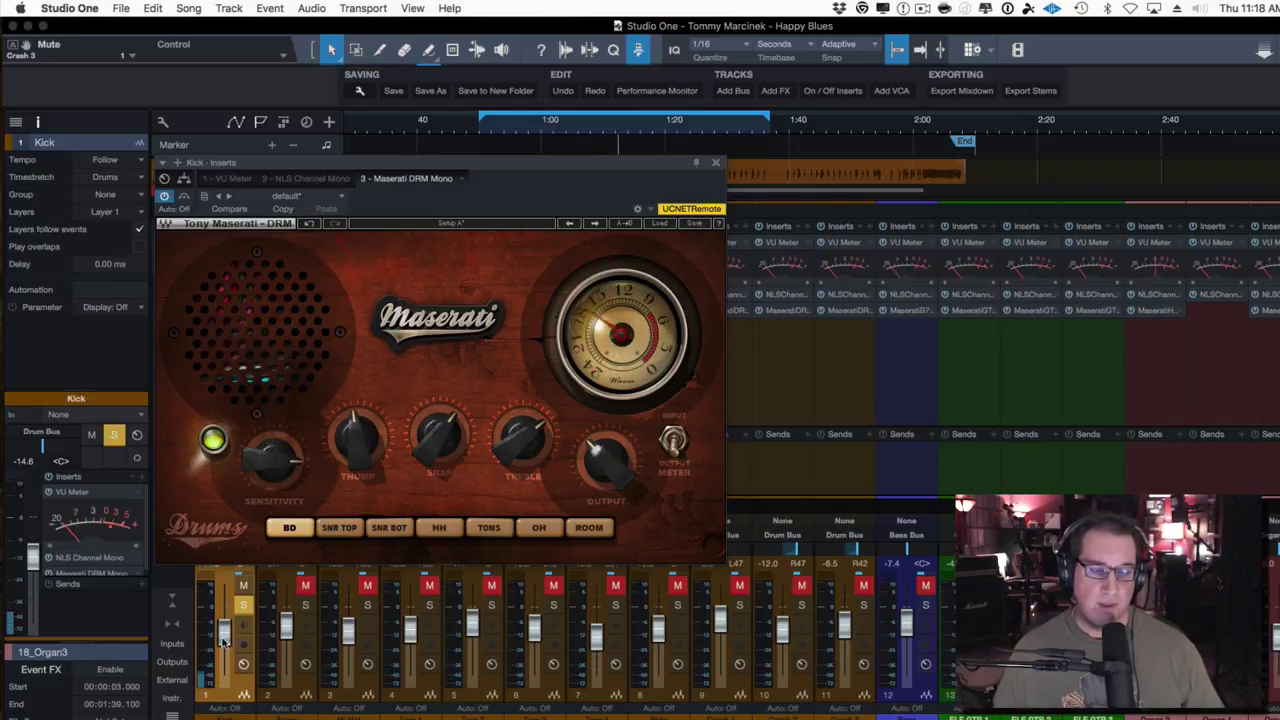
Raise the Kick fader to -8.3 and try the plug-in's Sensitivity at -18.0 dB and at 9.4 dB.
{"action": "left_click_drag", "start_coordinate": [227, 640], "coordinate": [230, 628]}
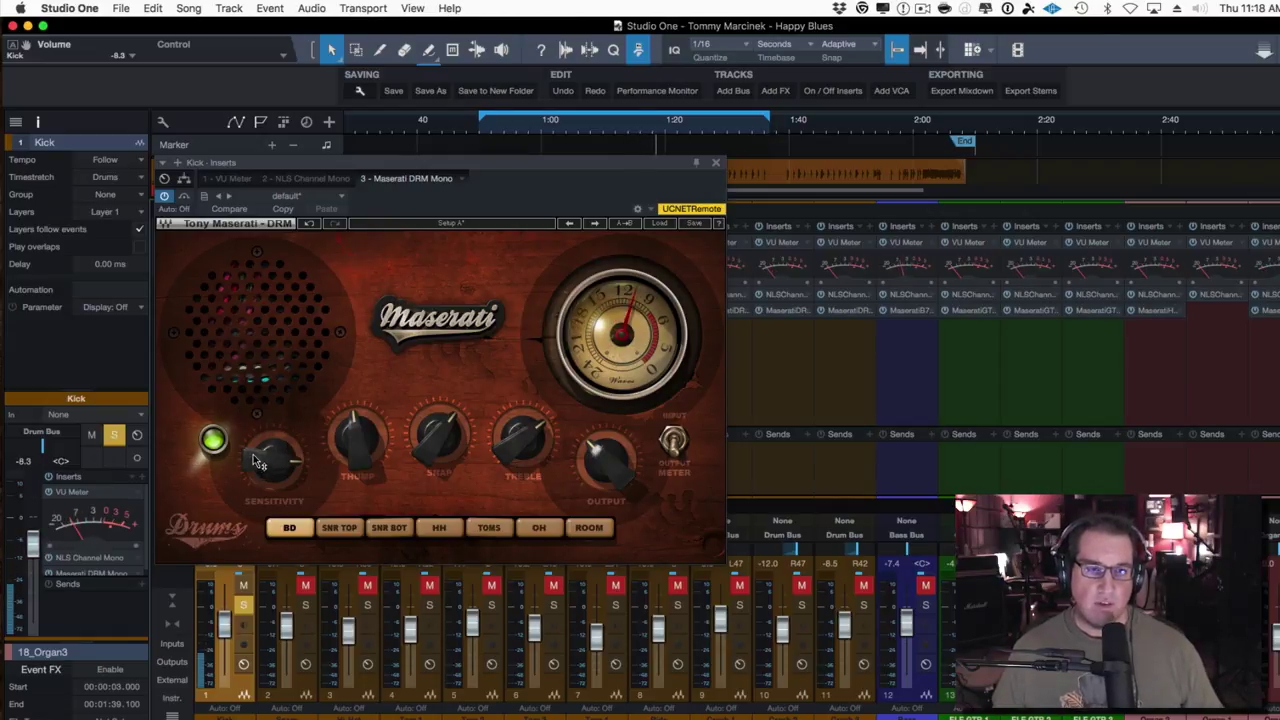
{"action": "mouse_move", "coordinate": [257, 460]}
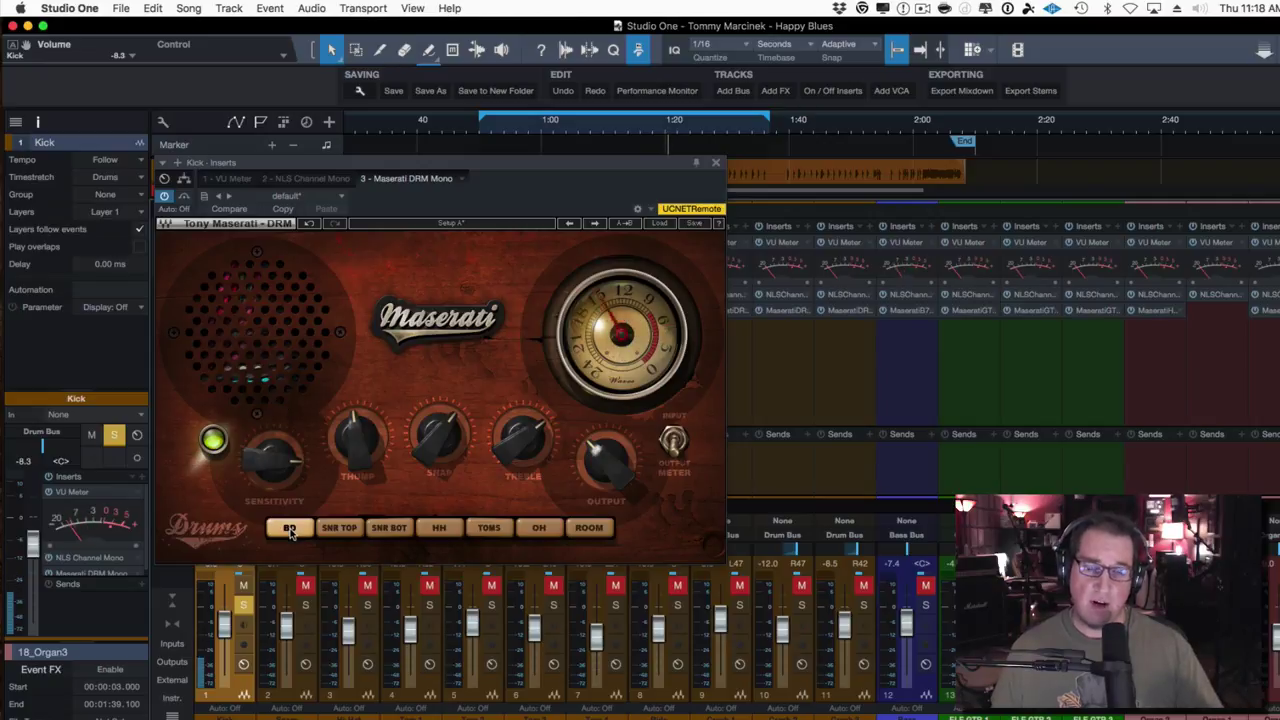
{"action": "left_click_drag", "start_coordinate": [272, 461], "coordinate": [271, 457]}
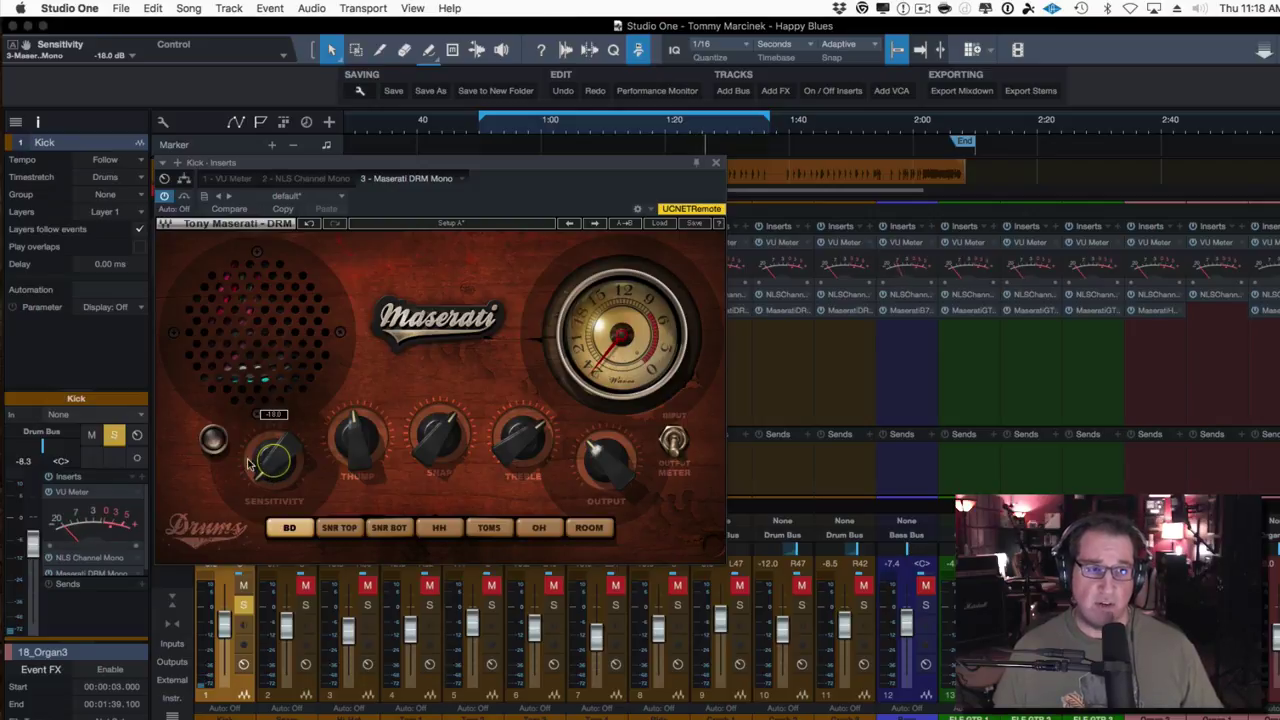
{"action": "mouse_move", "coordinate": [273, 460]}
{"action": "left_mouse_down"}
{"action": "mouse_move", "coordinate": [273, 425]}
{"action": "mouse_move", "coordinate": [273, 462]}
{"action": "left_mouse_up"}
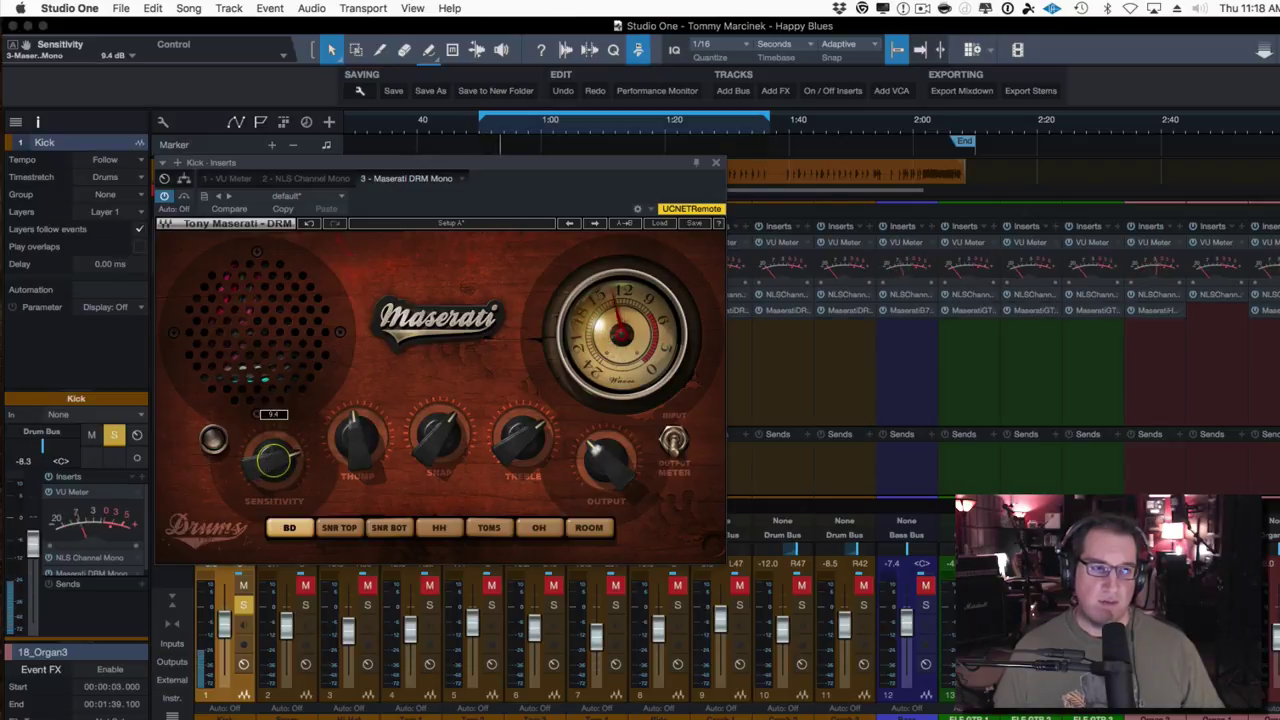
Lower the Kick fader to -13.9 and try Sensitivity at 17.1 dB before reducing it to 10.3 dB.
{"action": "left_click_drag", "start_coordinate": [221, 621], "coordinate": [217, 634]}
{"action": "left_click_drag", "start_coordinate": [264, 481], "coordinate": [264, 456]}
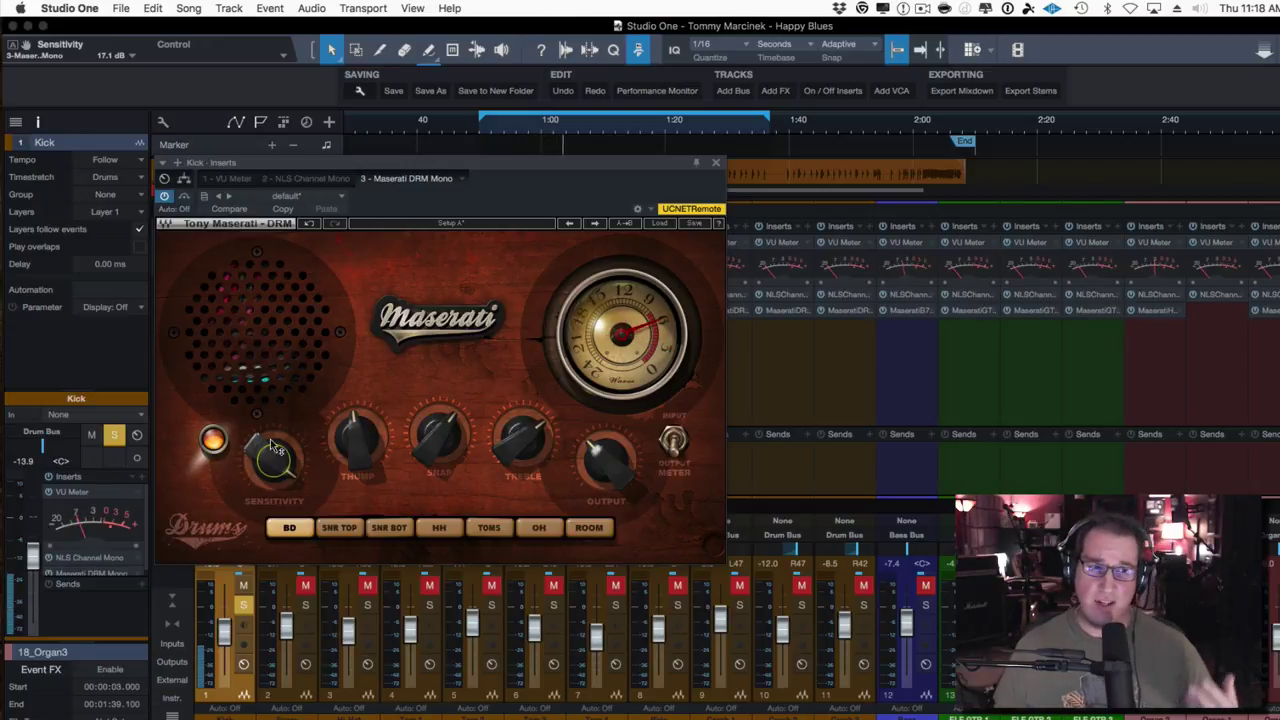
{"action": "left_click_drag", "start_coordinate": [272, 453], "coordinate": [272, 498]}
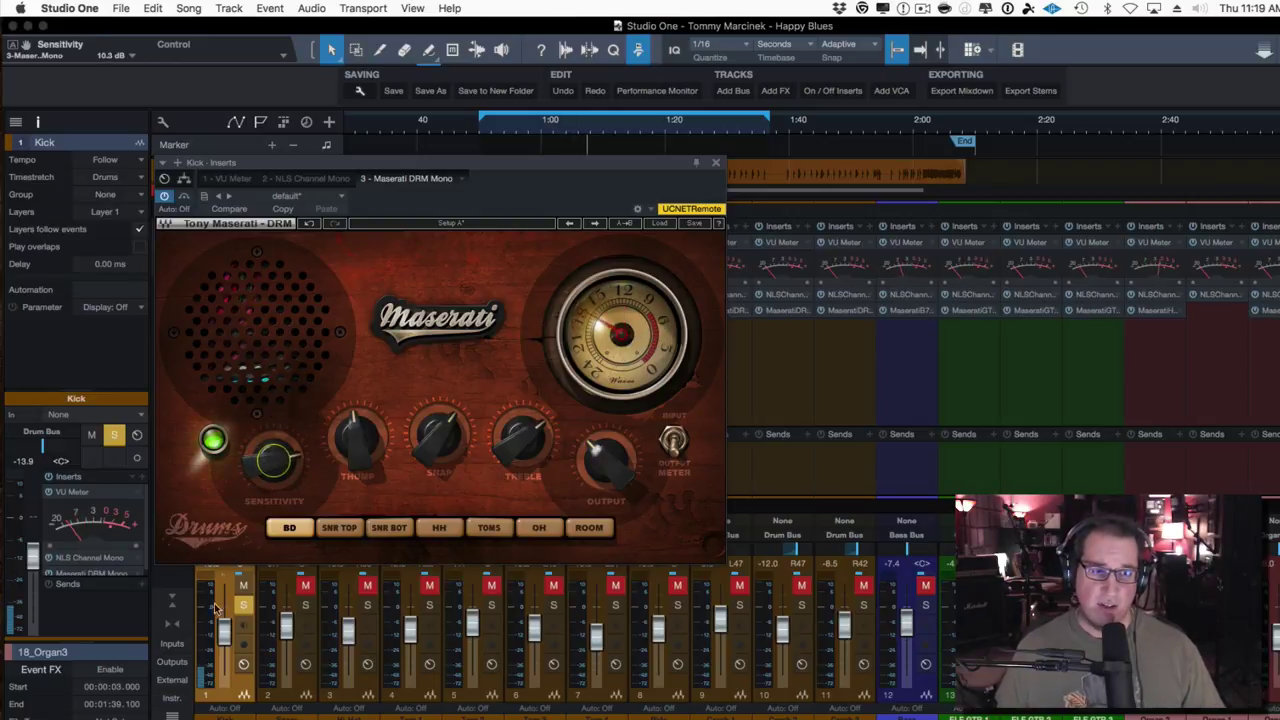
Set the Kick fader to -6.4 and fine-tune the plug-in's Sensitivity to 10.7 dB.
{"action": "left_click_drag", "start_coordinate": [225, 636], "coordinate": [228, 625]}
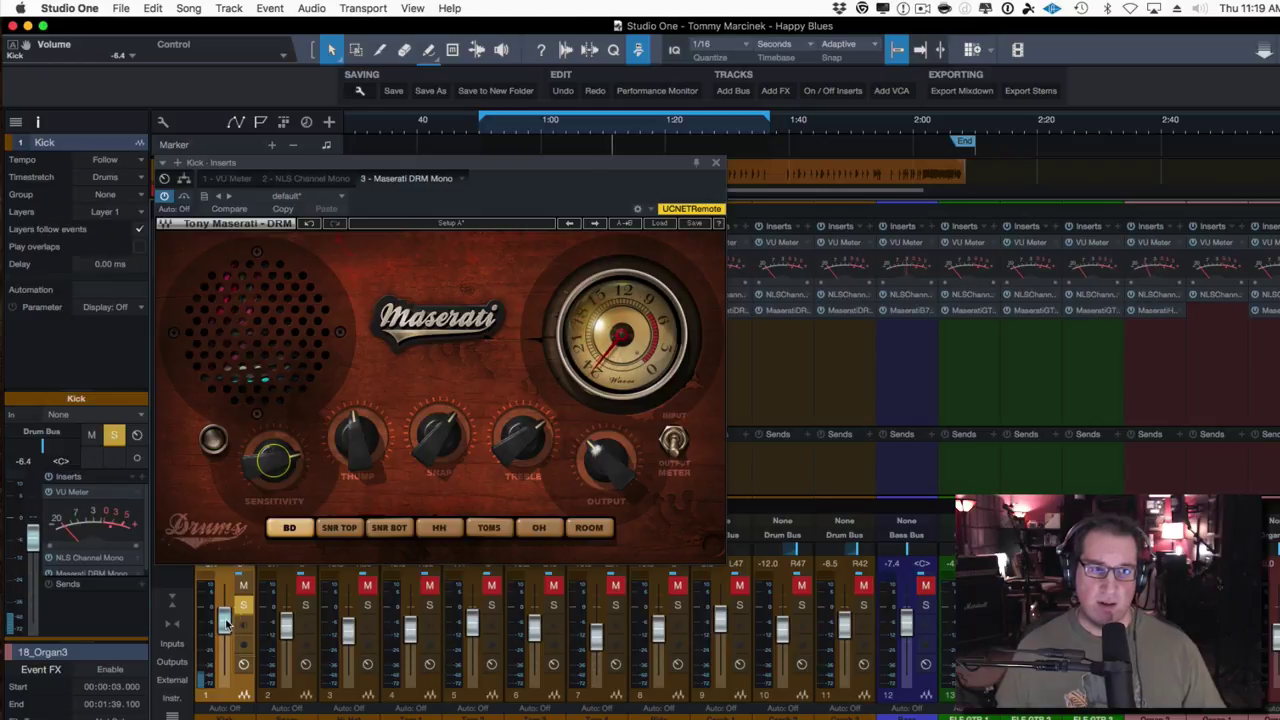
{"action": "mouse_move", "coordinate": [270, 470]}
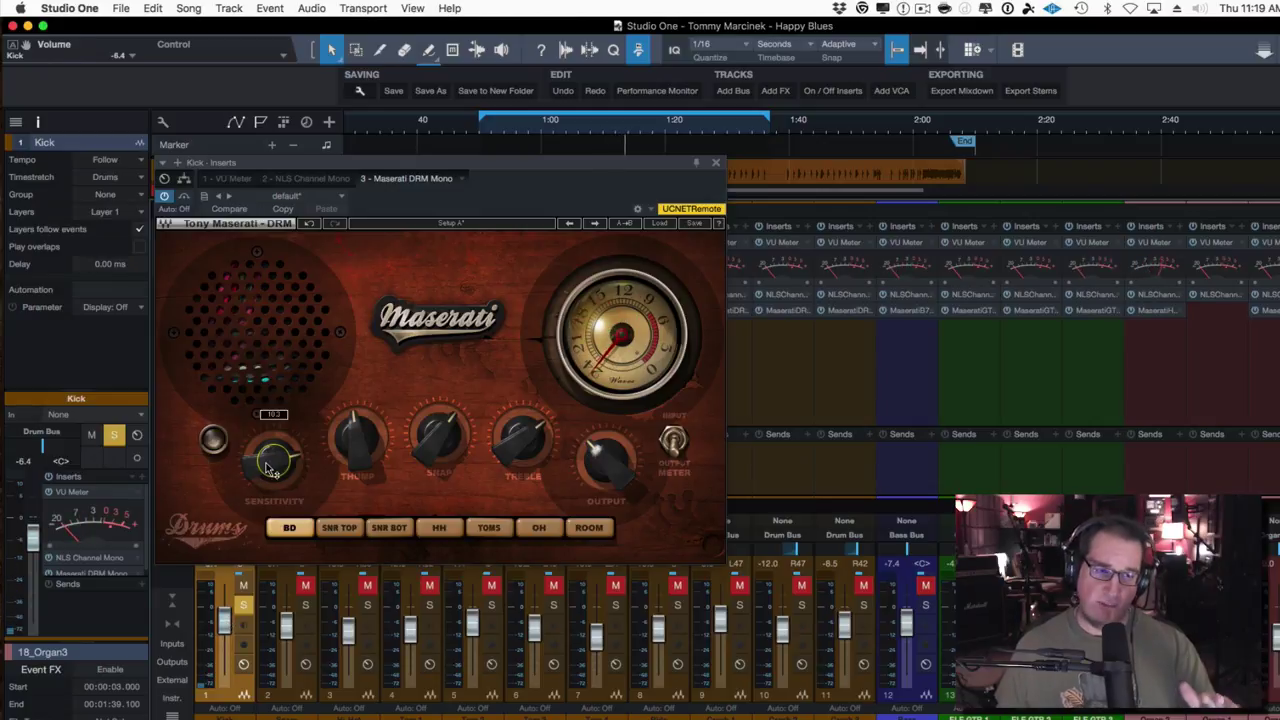
{"action": "left_click_drag", "start_coordinate": [270, 470], "coordinate": [271, 466]}
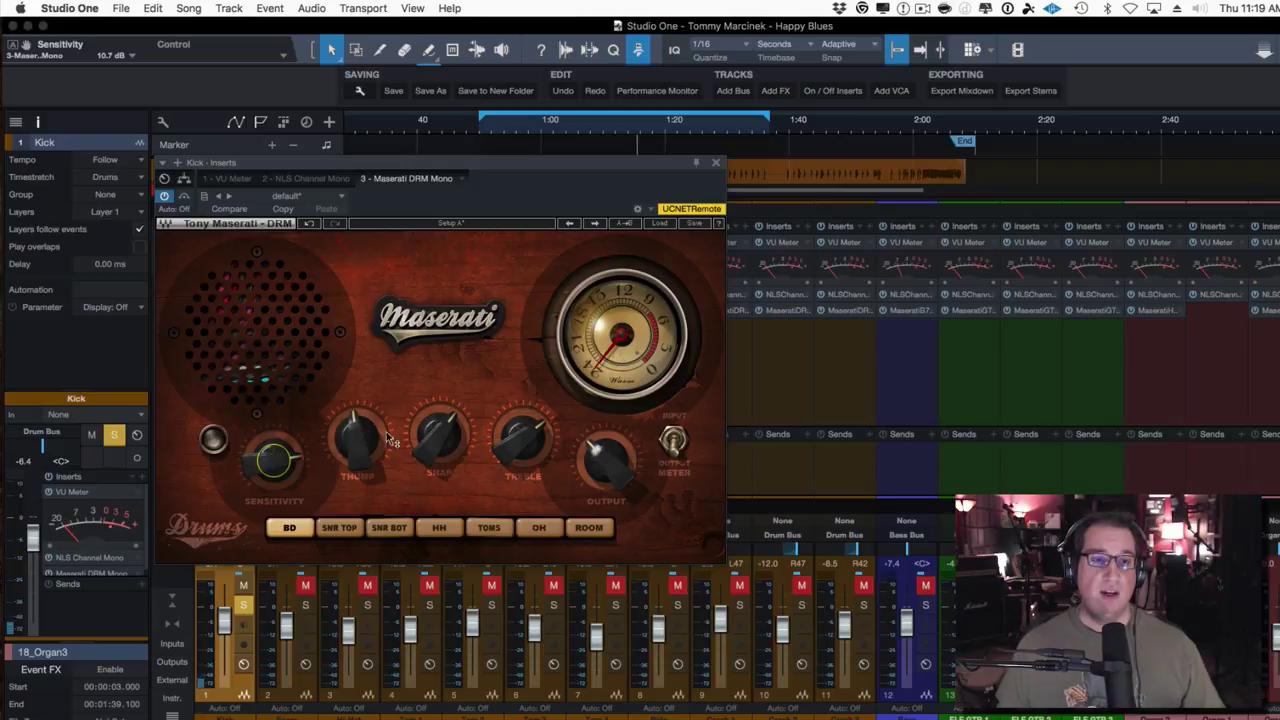
Raise Thump slightly, and sweep Snap to its maximum before settling it at 62.8.
{"action": "mouse_move", "coordinate": [355, 432]}
{"action": "left_click_drag", "start_coordinate": [355, 432], "coordinate": [439, 423]}
{"action": "mouse_move", "coordinate": [350, 460]}
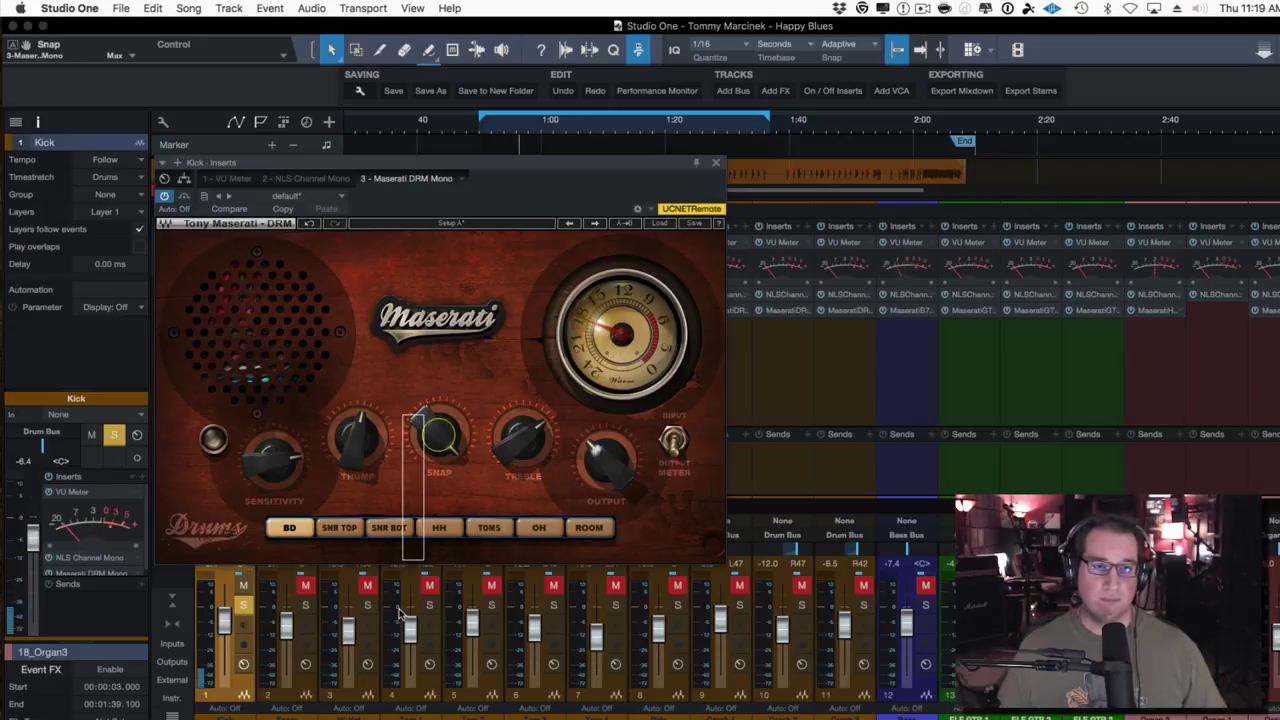
{"action": "mouse_move", "coordinate": [439, 435]}
{"action": "left_mouse_down"}
{"action": "mouse_move", "coordinate": [439, 490]}
{"action": "mouse_move", "coordinate": [432, 398]}
{"action": "mouse_move", "coordinate": [433, 443]}
{"action": "left_mouse_up"}
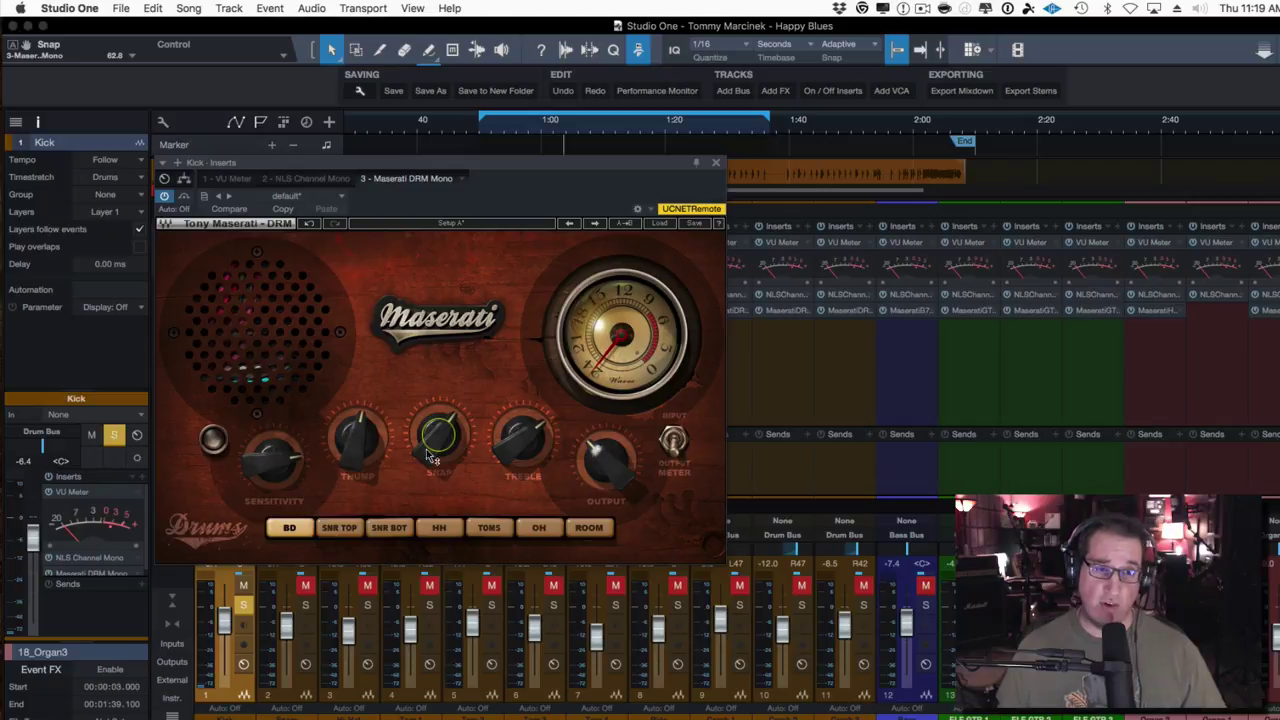
Lower the Kick plug-in's Snap to 52.5 and on down to 0.4 to hear the difference.
{"action": "mouse_move", "coordinate": [437, 440]}
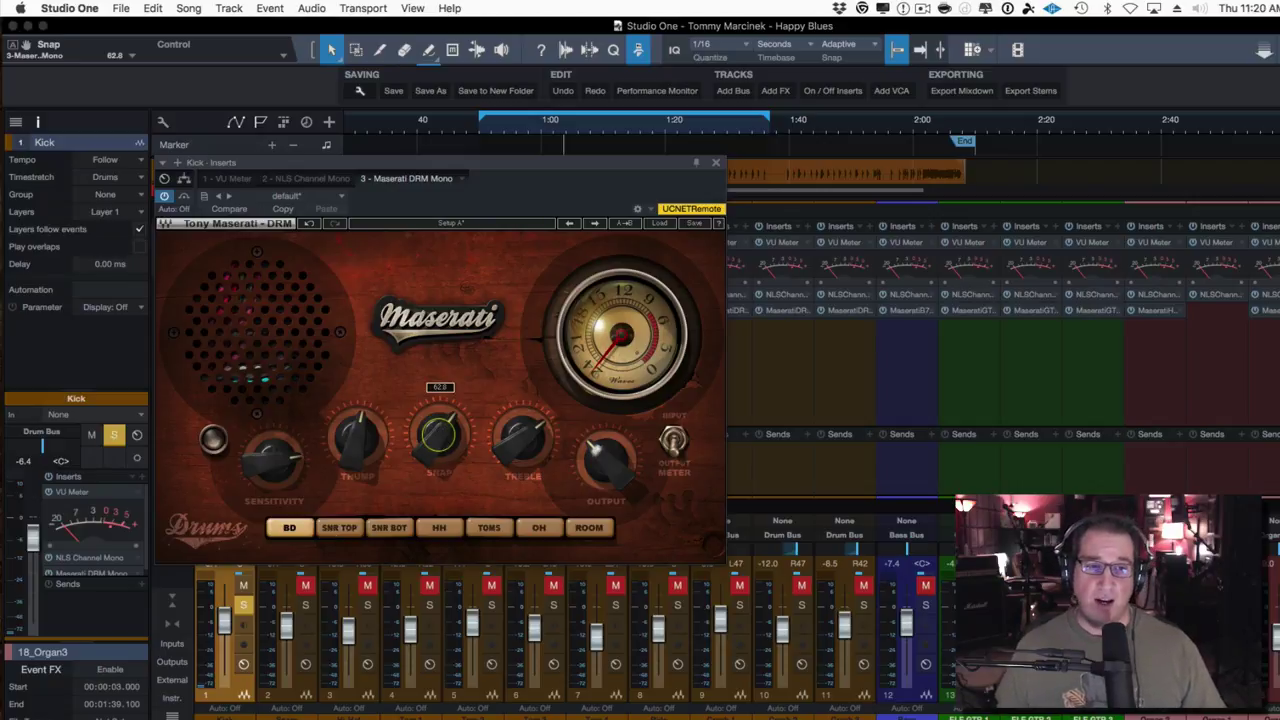
{"action": "left_click_drag", "start_coordinate": [437, 440], "coordinate": [437, 460]}
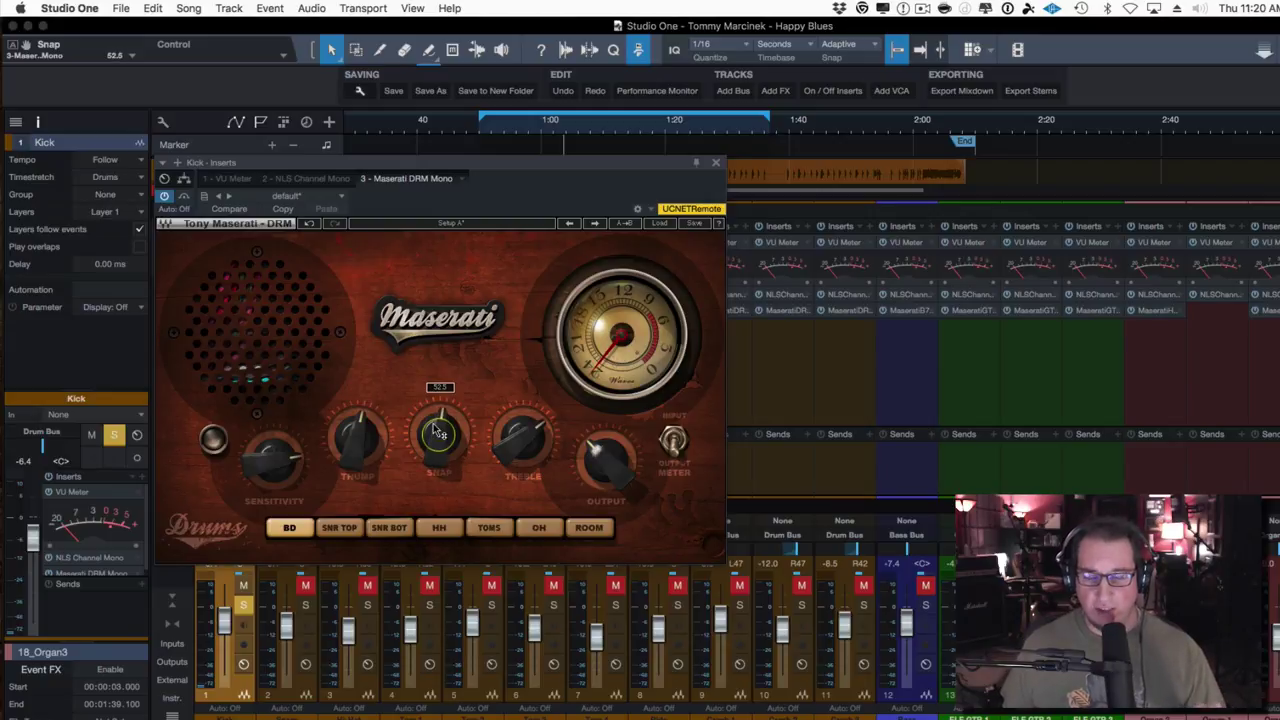
{"action": "left_click_drag", "start_coordinate": [437, 460], "coordinate": [437, 500]}
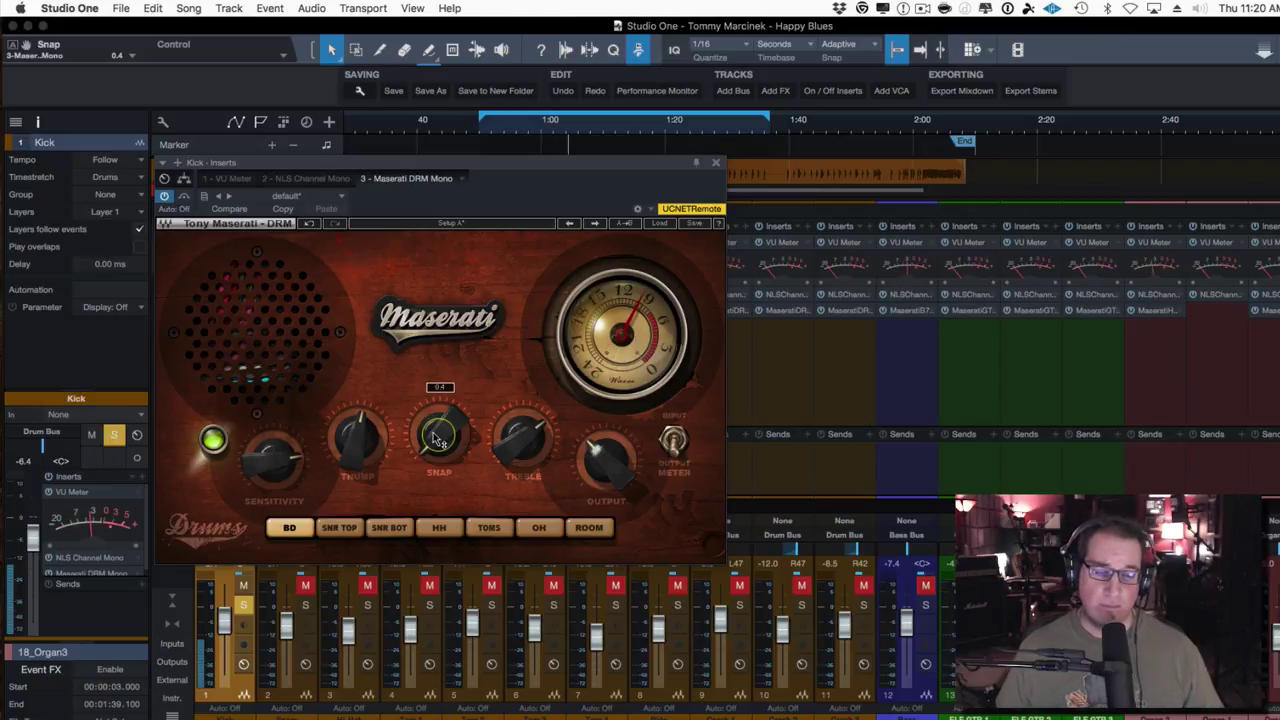
Sweep the Kick plug-in's Snap between maximum and minimum to hear the range, and settle it at 30.3.
{"action": "left_click_drag", "start_coordinate": [434, 441], "coordinate": [434, 428]}
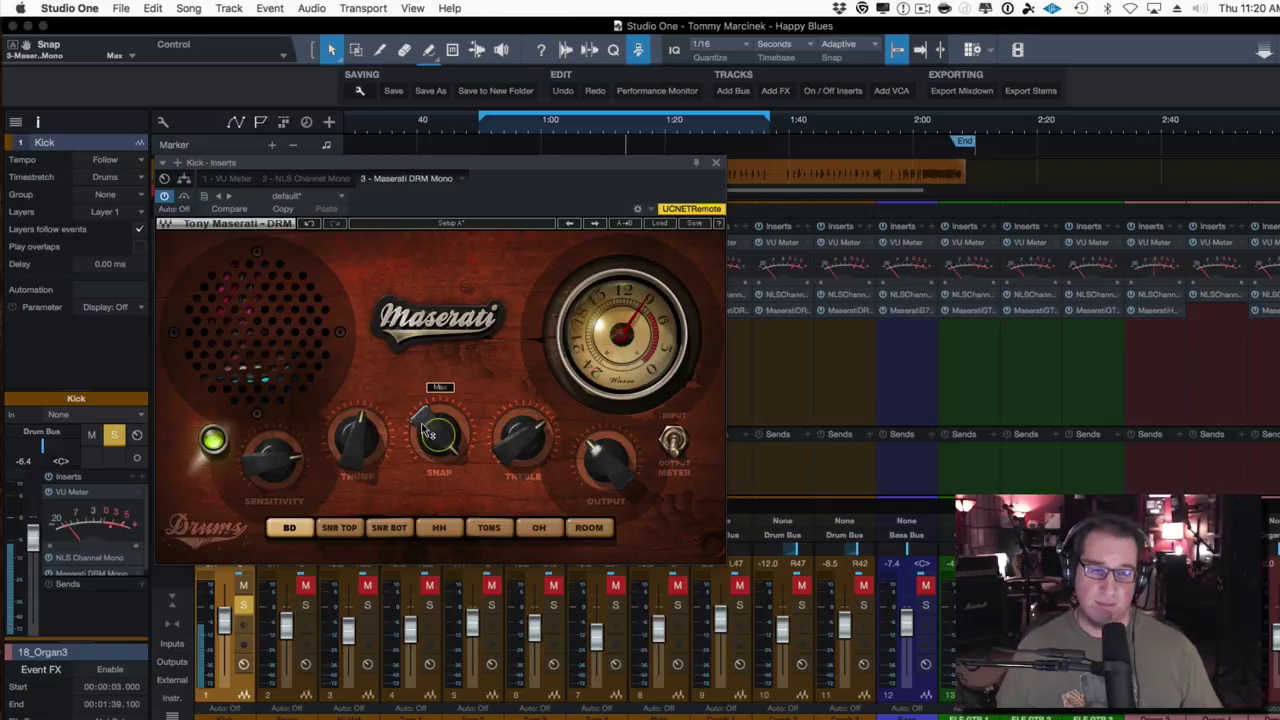
{"action": "left_click_drag", "start_coordinate": [427, 425], "coordinate": [427, 520]}
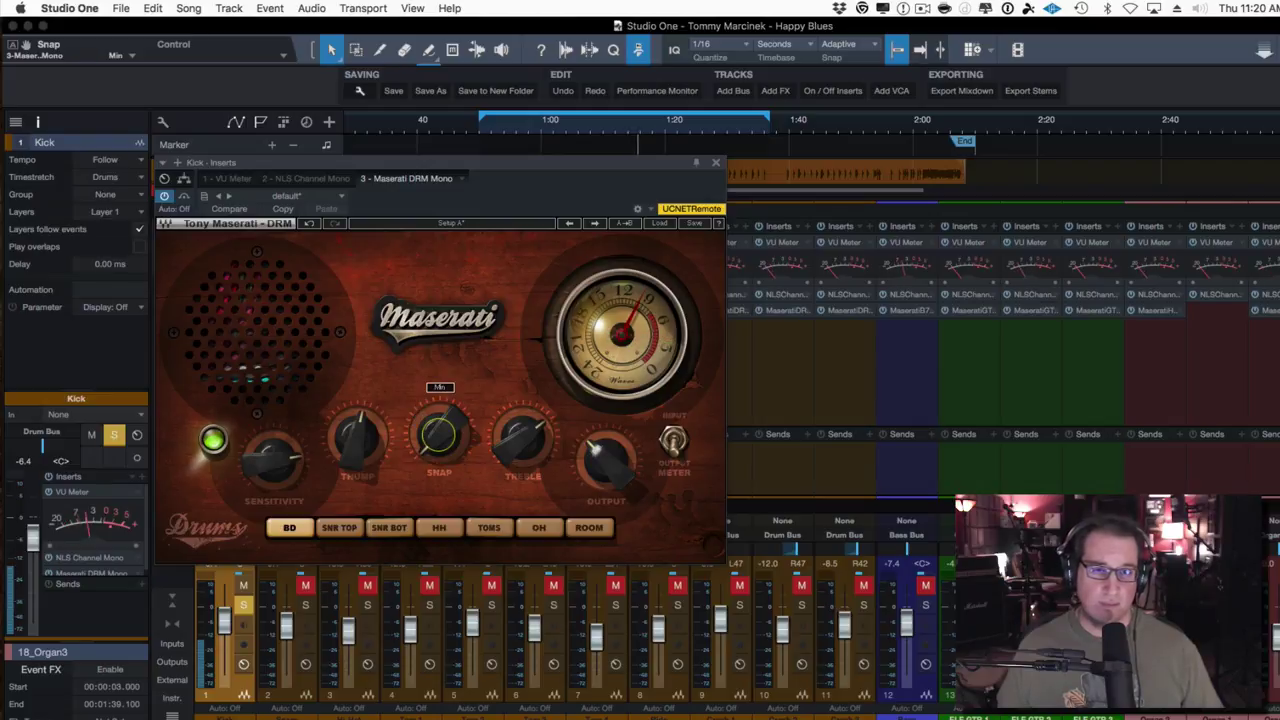
{"action": "left_click_drag", "start_coordinate": [427, 425], "coordinate": [427, 394]}
{"action": "left_click_drag", "start_coordinate": [420, 432], "coordinate": [420, 430]}
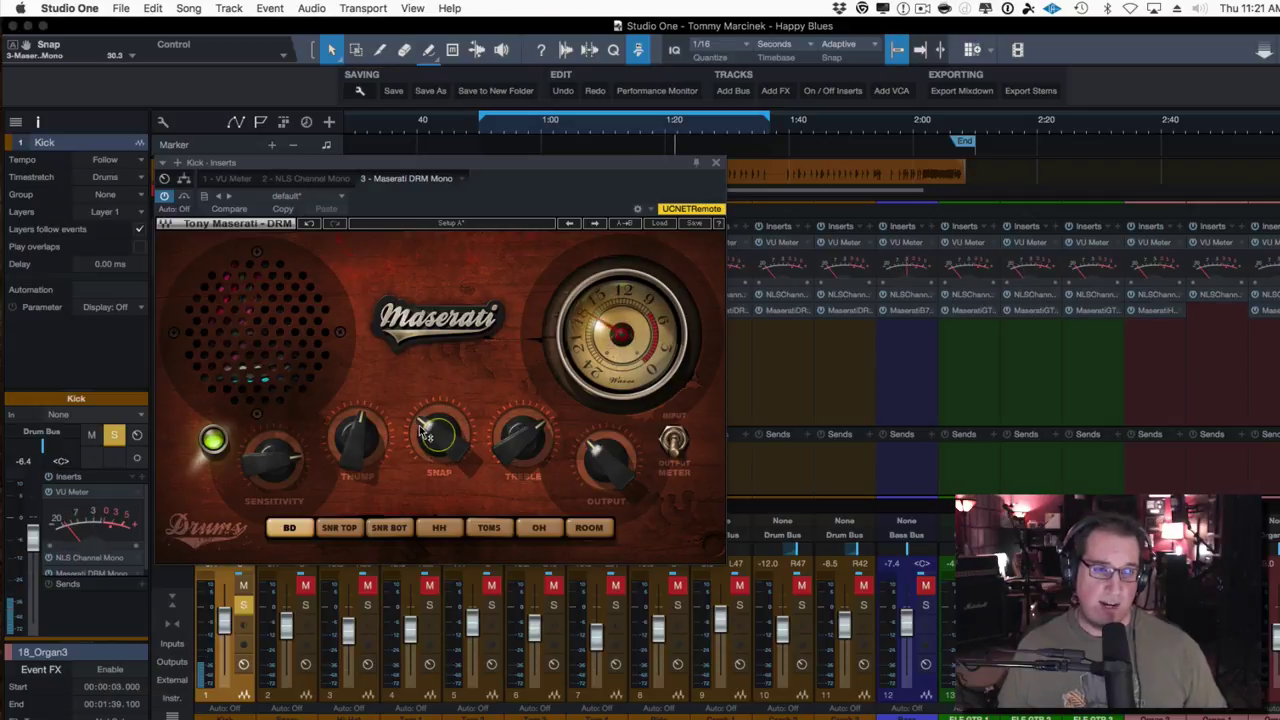
Try the Kick plug-in's Treble at 12.0 dB, settle it at 4.1 dB, and compare the sound with the plug-in bypassed.
{"action": "key", "text": "space"}
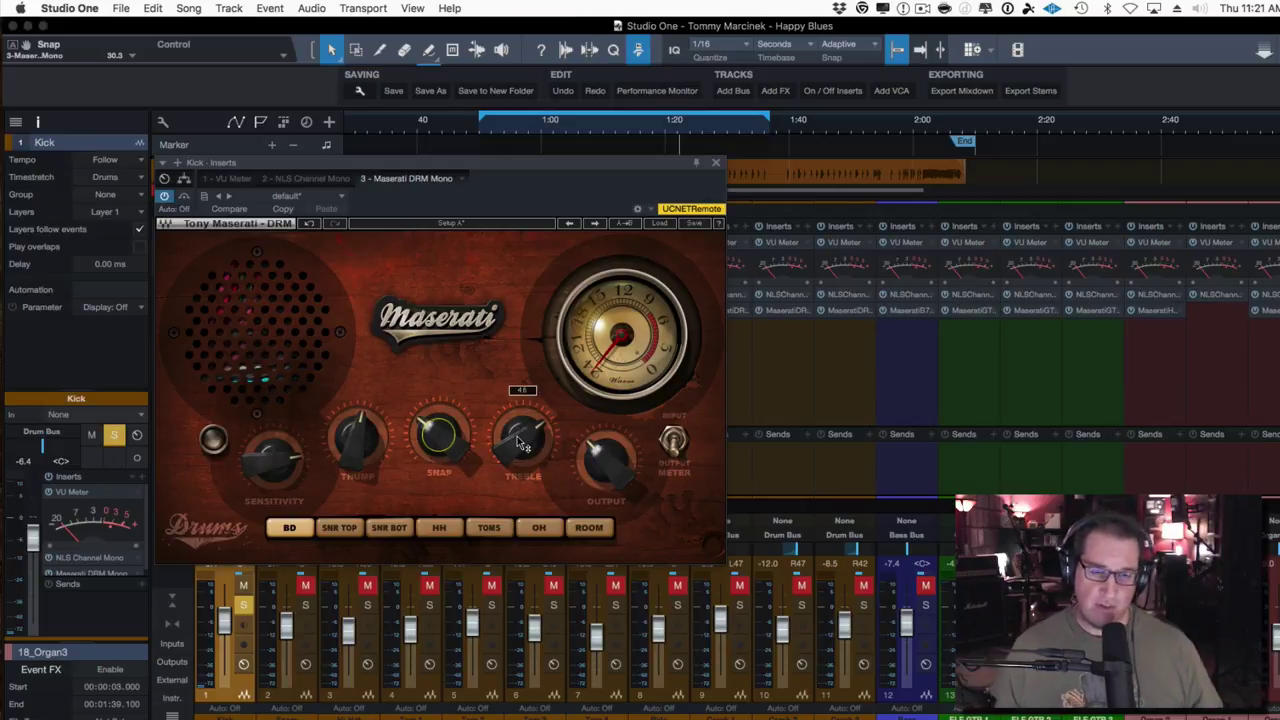
{"action": "left_click_drag", "start_coordinate": [517, 433], "coordinate": [519, 400]}
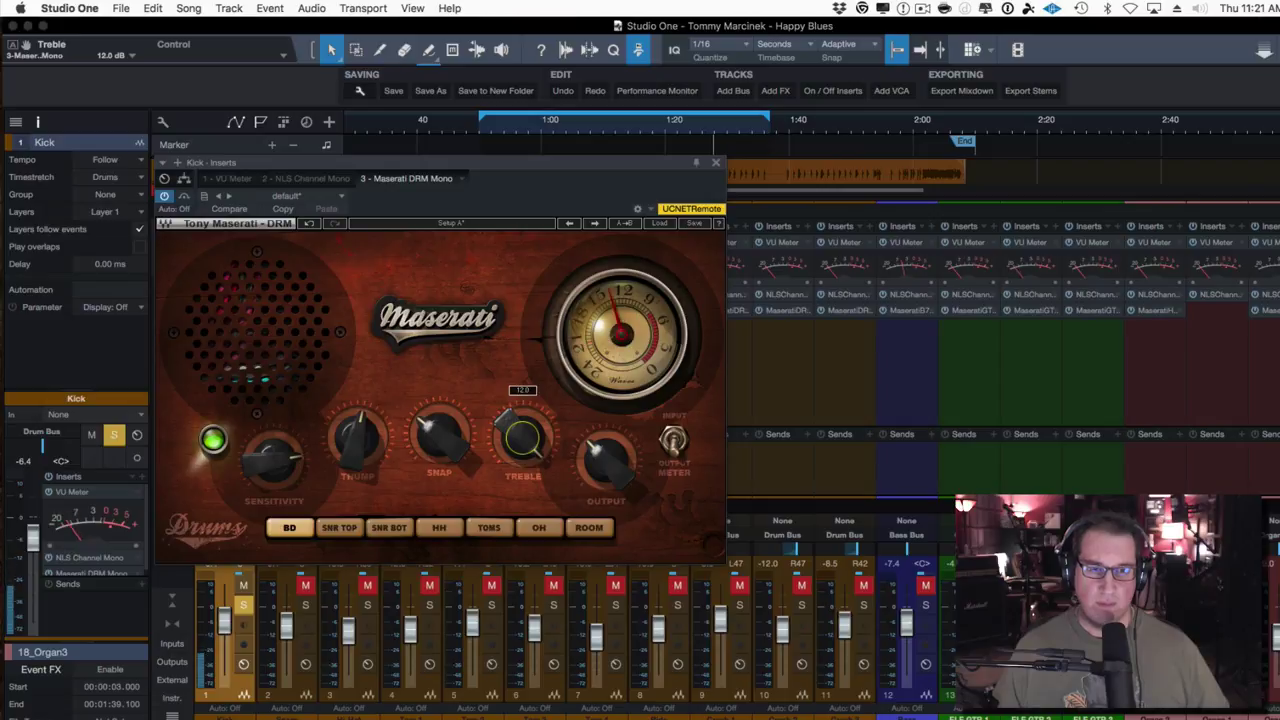
{"action": "left_click_drag", "start_coordinate": [519, 400], "coordinate": [594, 412]}
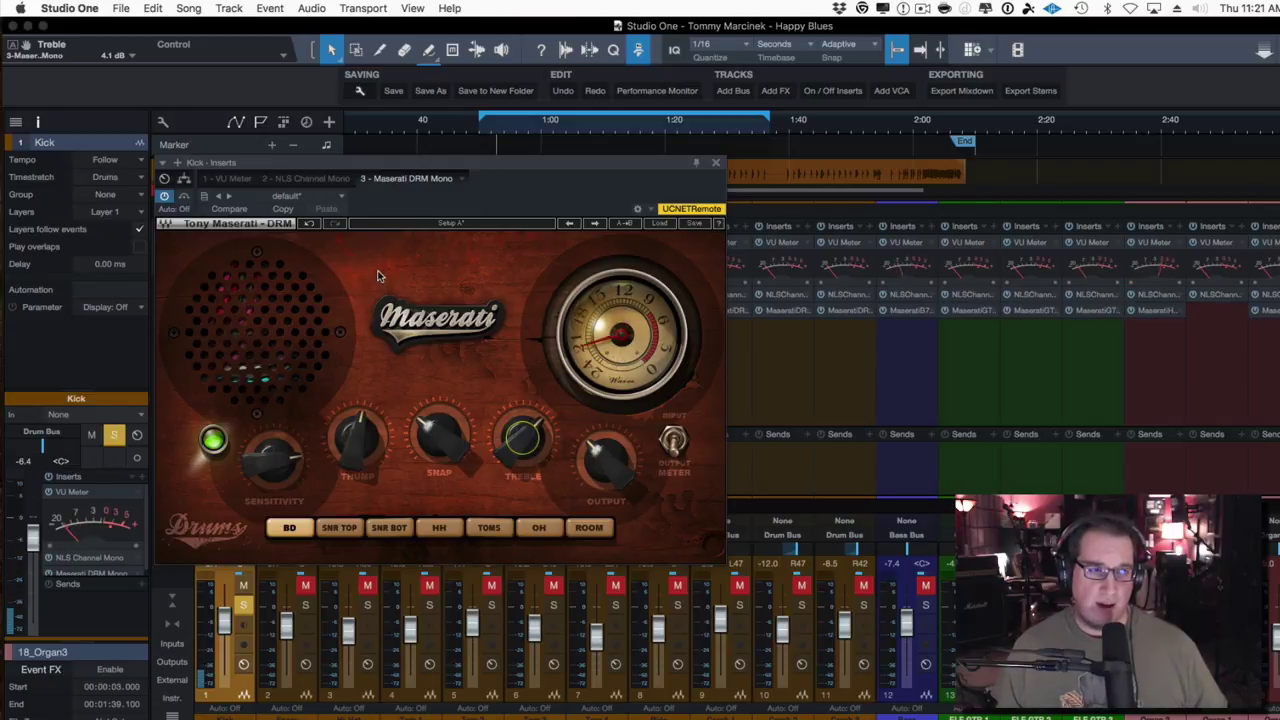
{"action": "left_click", "coordinate": [184, 197]}
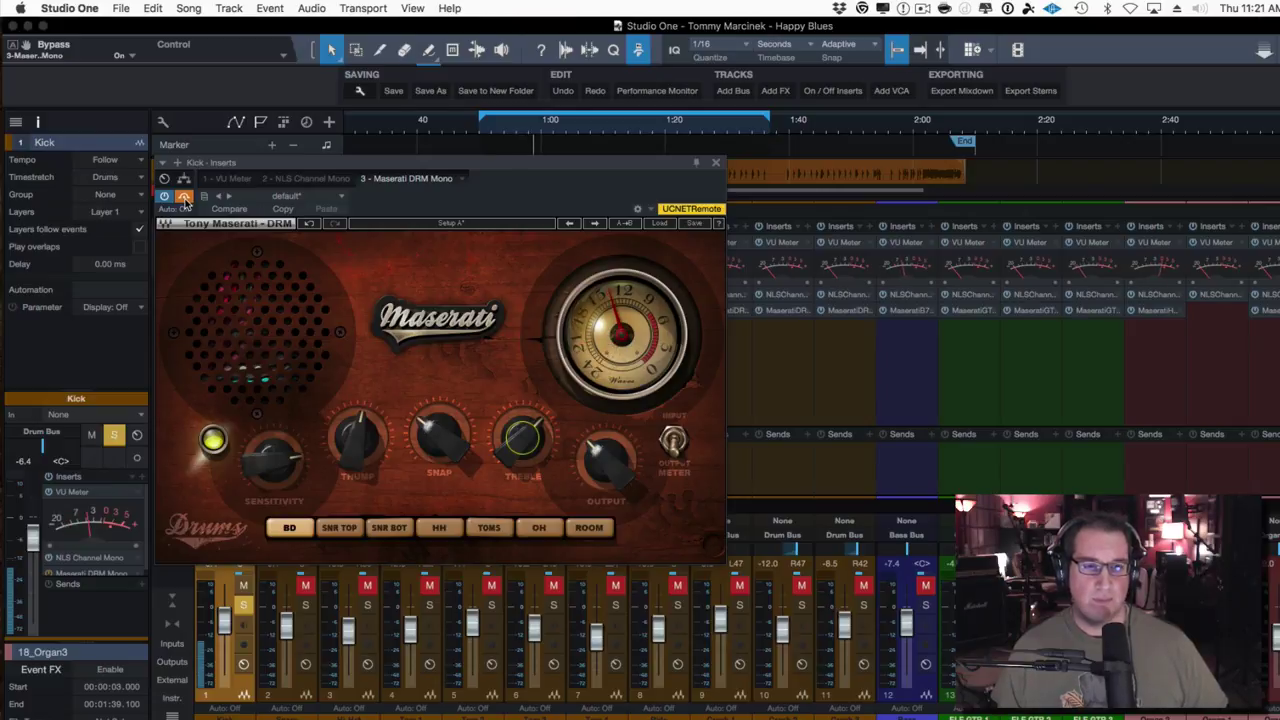
{"action": "left_click", "coordinate": [184, 197]}
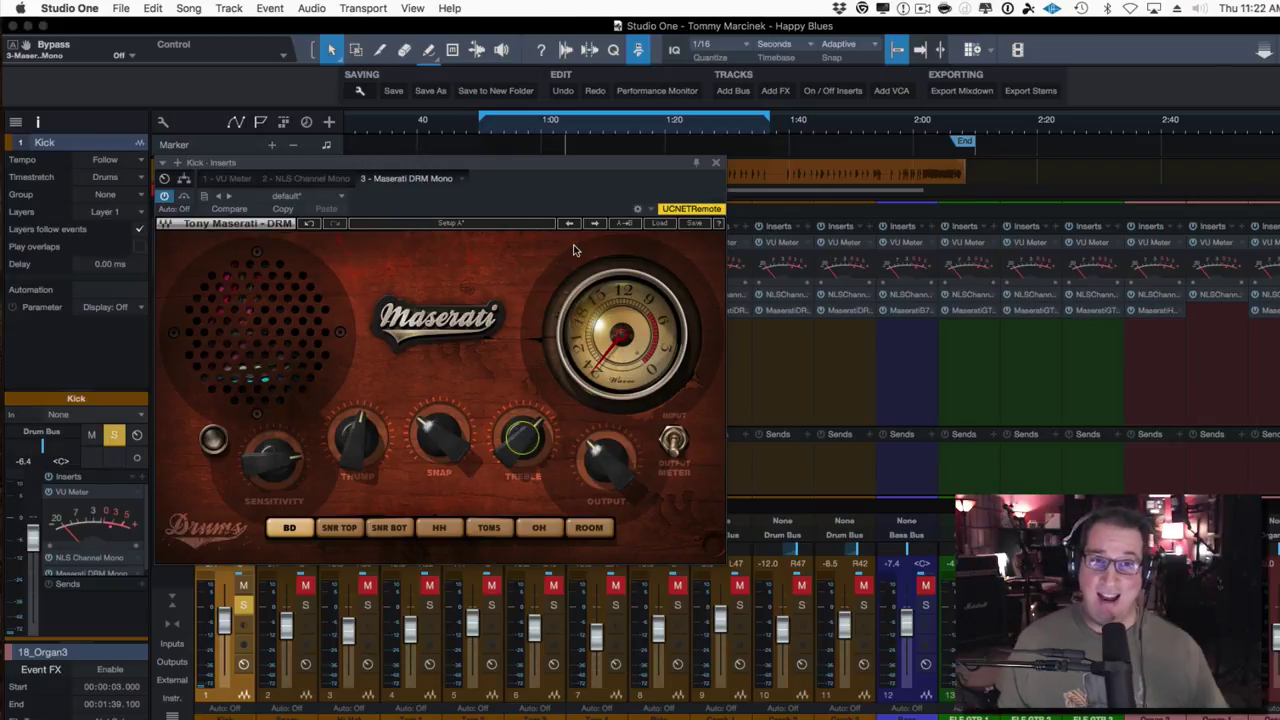
Close the Kick plug-in, solo the unmuted Snare instead of the Kick, and raise the Snare fader to -7.5 during playback.
{"action": "left_click", "coordinate": [716, 163]}
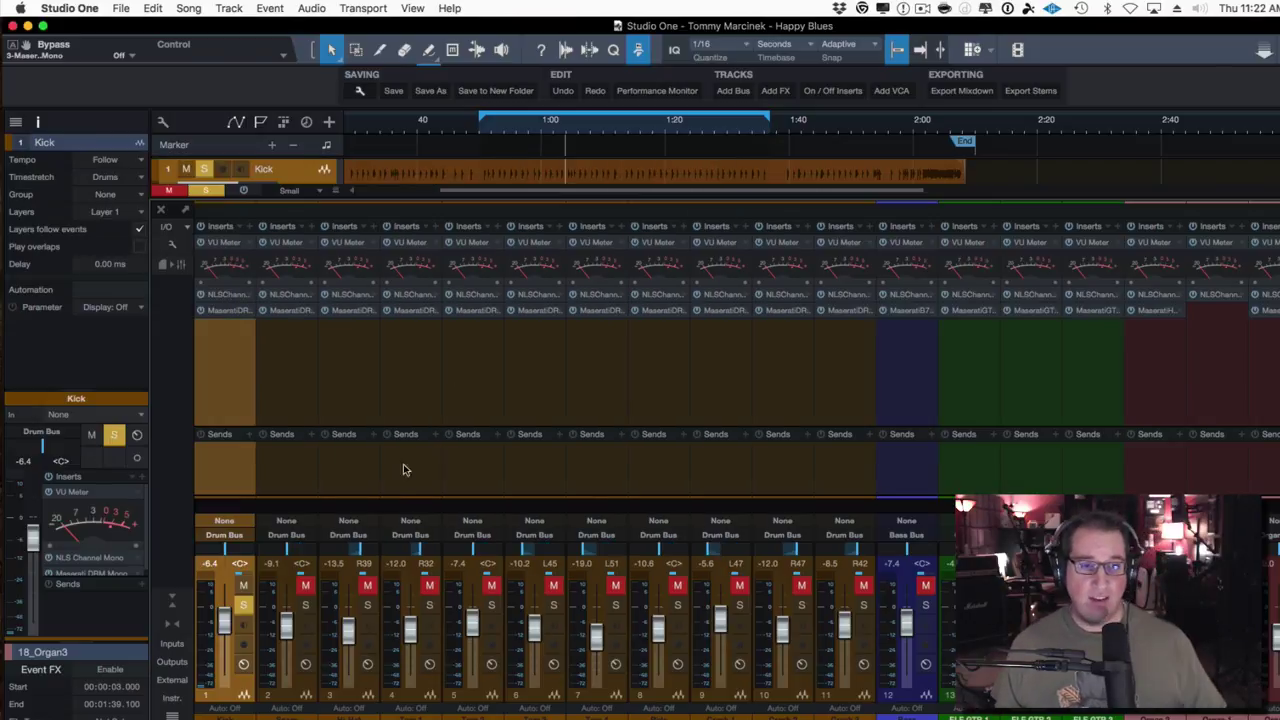
{"action": "left_click", "coordinate": [298, 697]}
{"action": "left_click", "coordinate": [306, 589]}
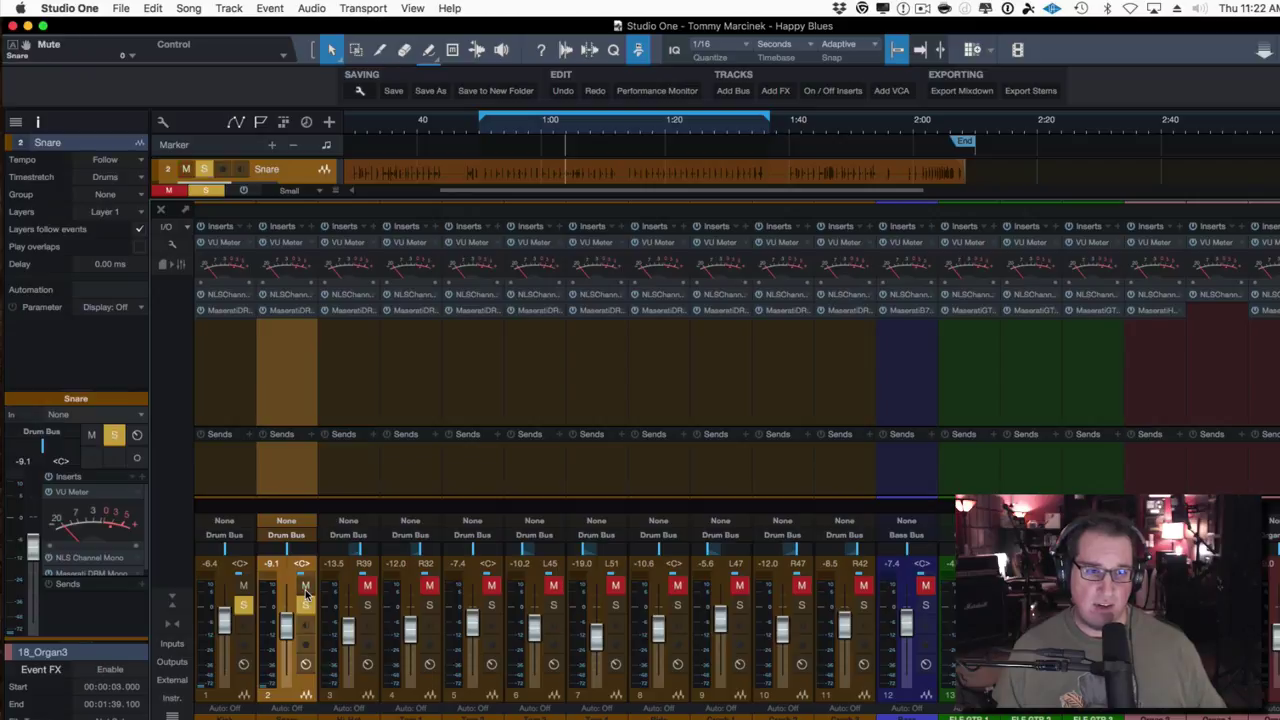
{"action": "left_click", "coordinate": [243, 605]}
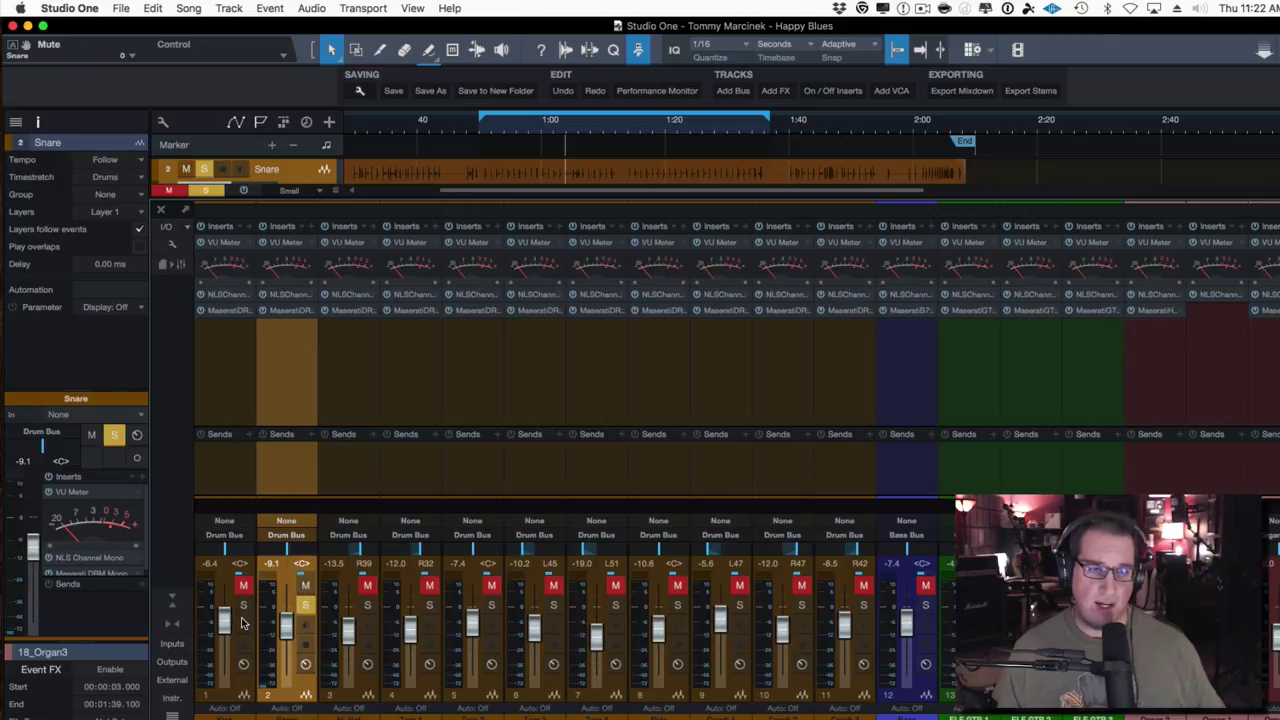
{"action": "key", "text": "space"}
{"action": "left_click_drag", "start_coordinate": [284, 628], "coordinate": [283, 624]}
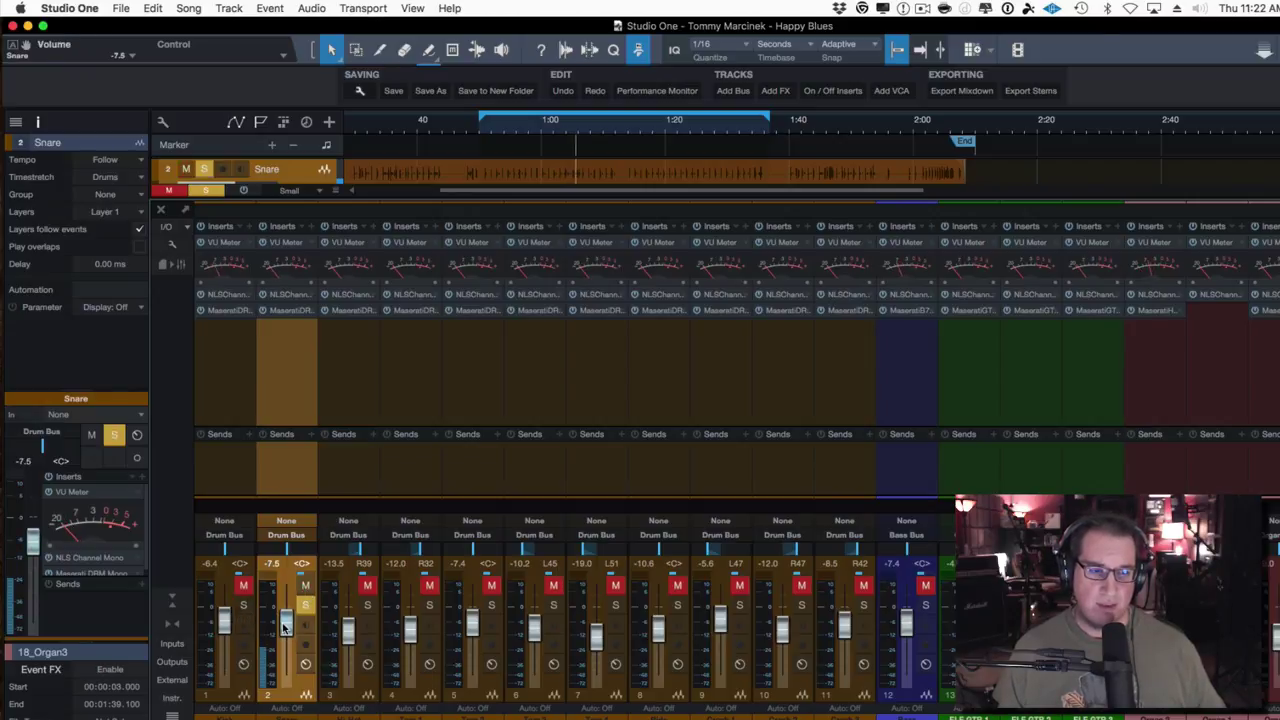
Open the Snare's Maserati DRM plug-in and set its Sensitivity to 10.5 dB and Output to -8.1 dB.
{"action": "left_click", "coordinate": [290, 311]}
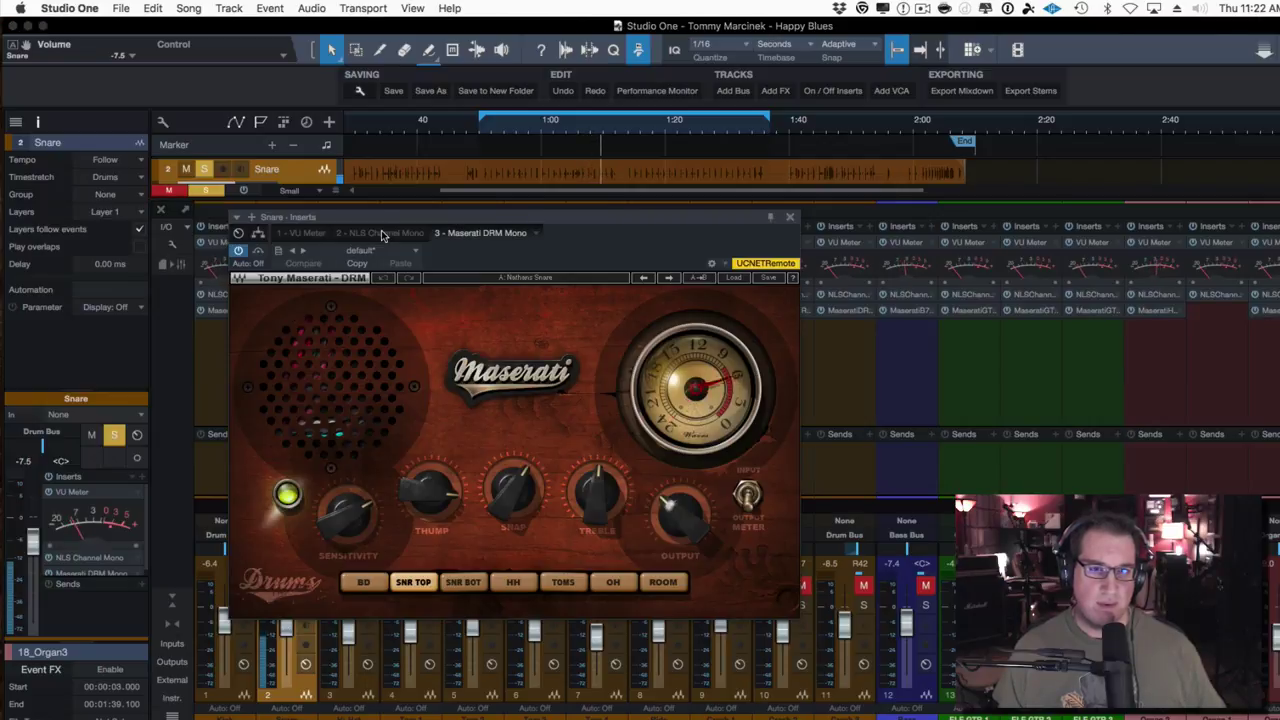
{"action": "left_click_drag", "start_coordinate": [389, 215], "coordinate": [277, 229]}
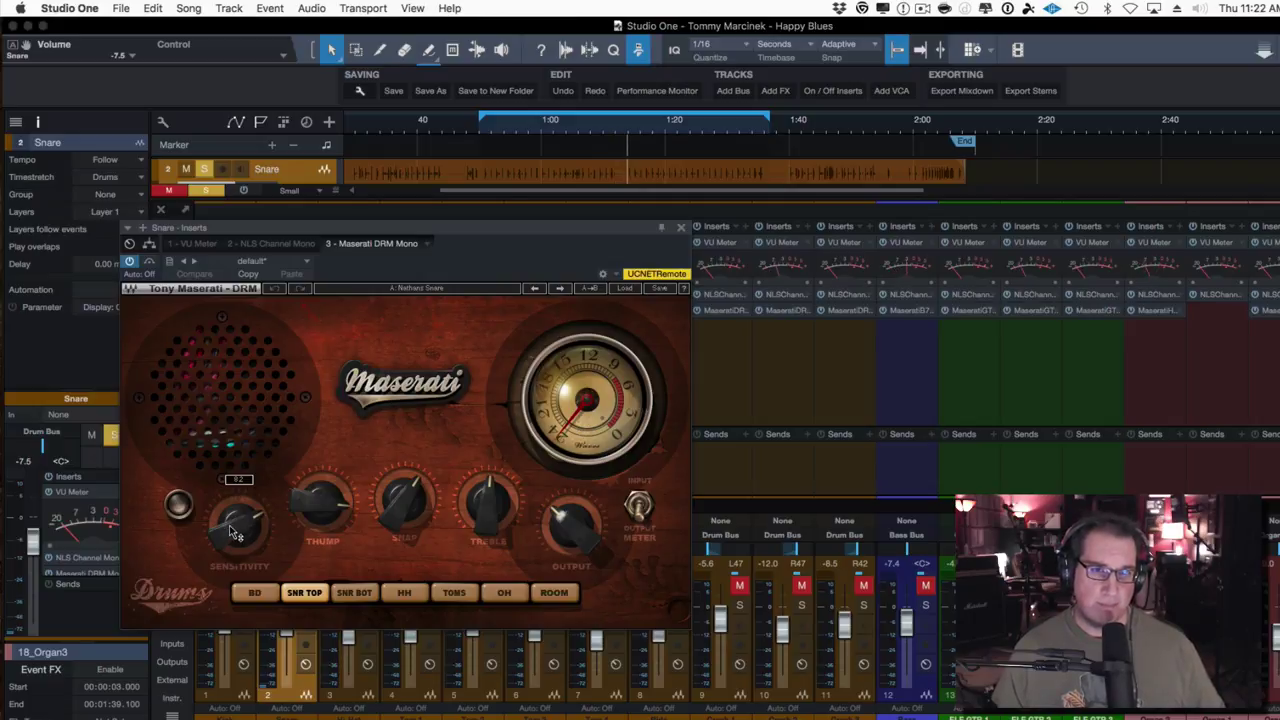
{"action": "left_click_drag", "start_coordinate": [229, 535], "coordinate": [238, 467]}
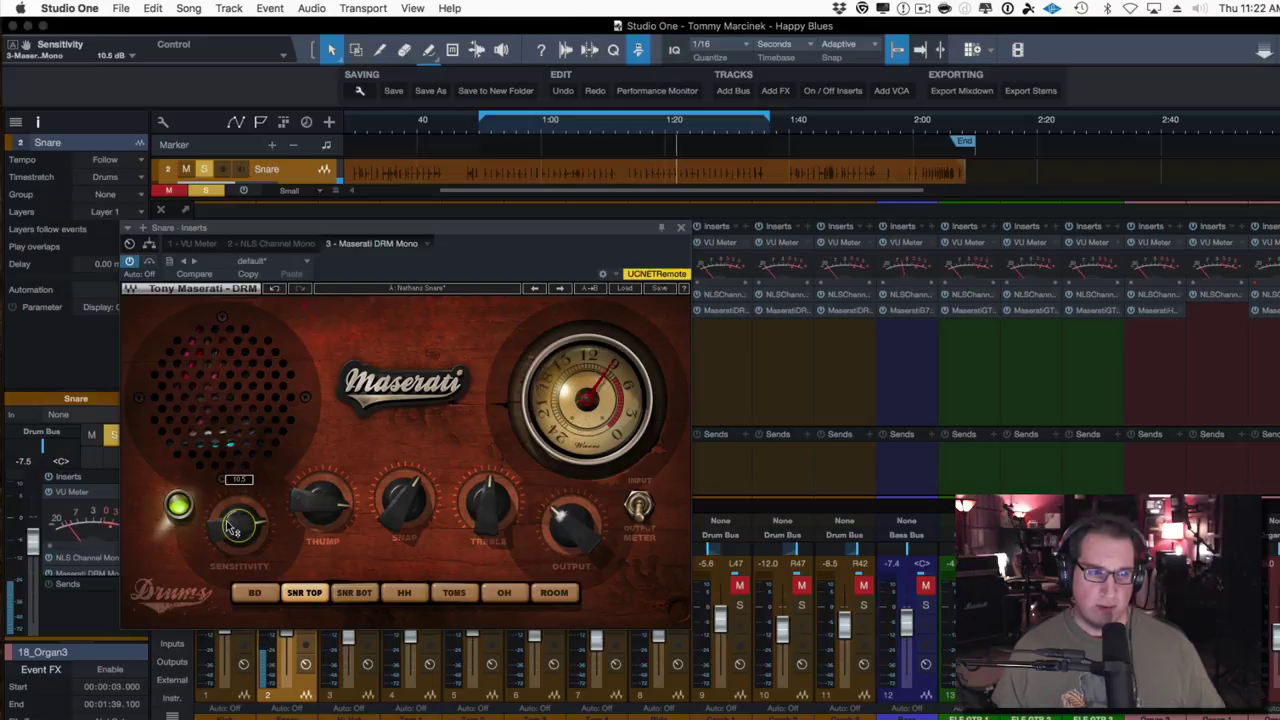
{"action": "left_click_drag", "start_coordinate": [565, 522], "coordinate": [565, 519]}
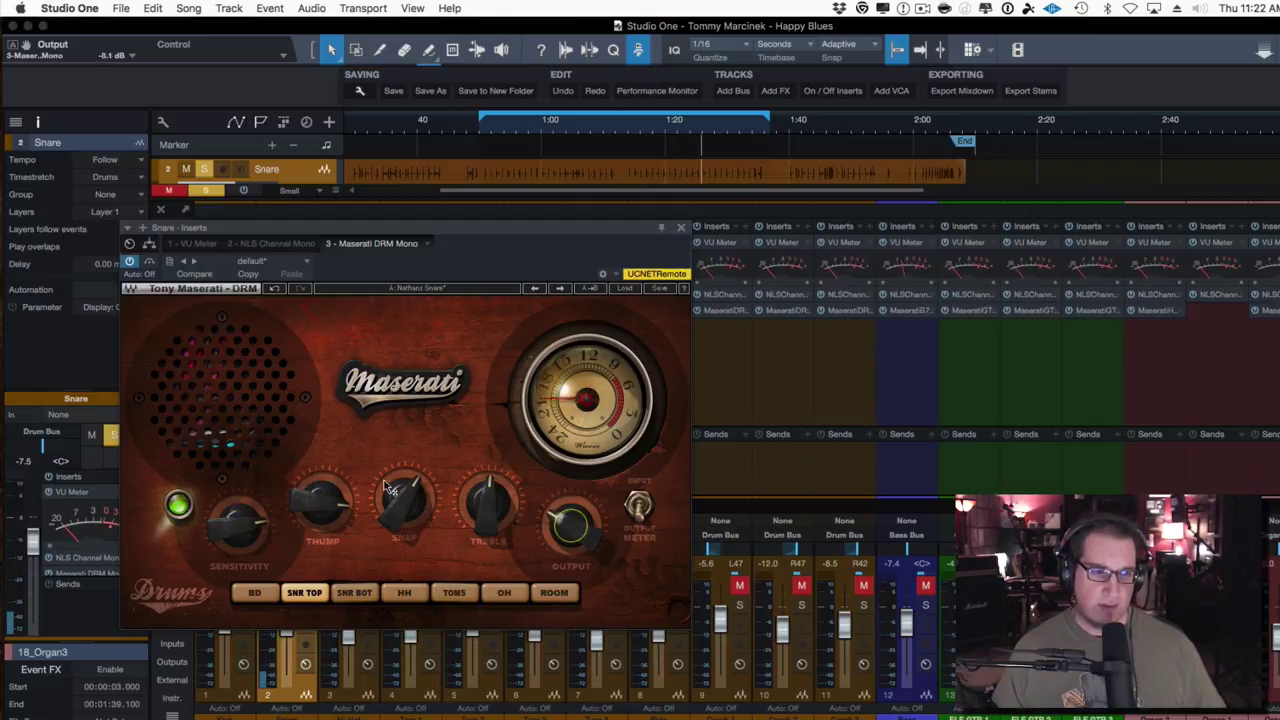
Try the Snare plug-in's Thump at -12.0 dB and settle it at 6.9 dB.
{"action": "left_click", "coordinate": [322, 503]}
{"action": "left_click_drag", "start_coordinate": [322, 503], "coordinate": [322, 510]}
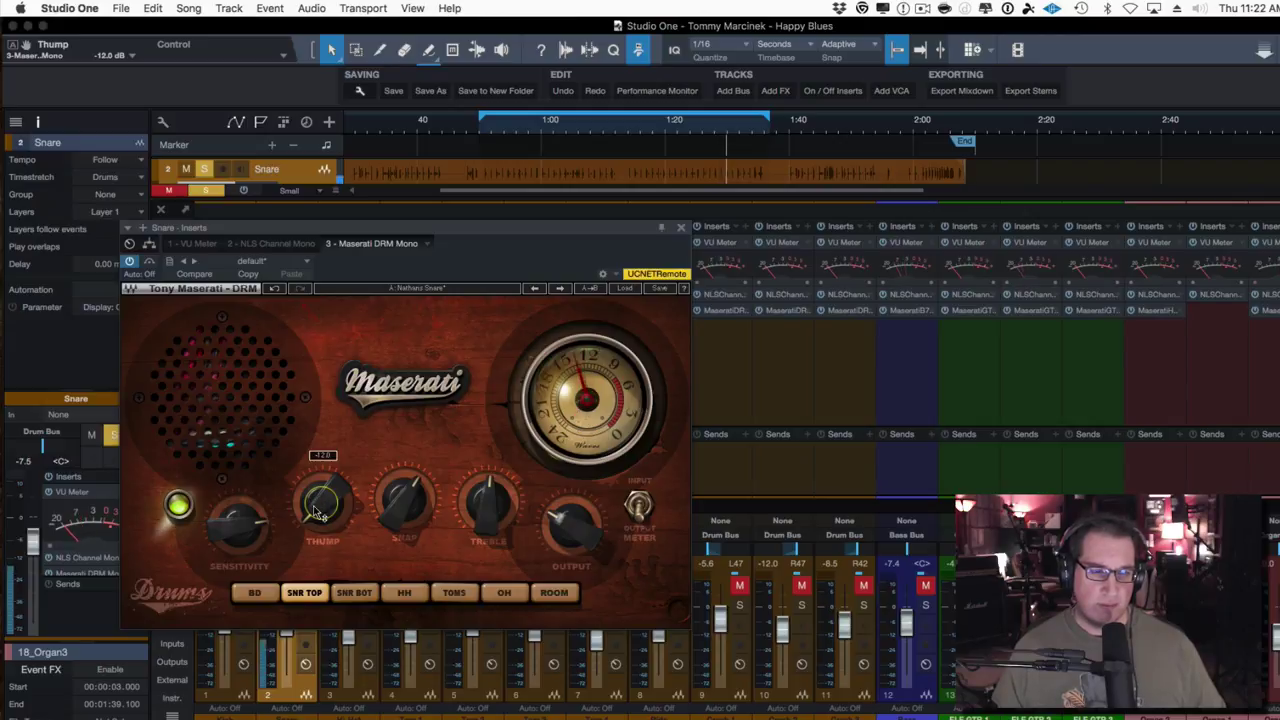
{"action": "mouse_move", "coordinate": [316, 512]}
{"action": "left_mouse_down"}
{"action": "mouse_move", "coordinate": [316, 487]}
{"action": "mouse_move", "coordinate": [313, 511]}
{"action": "left_mouse_up"}
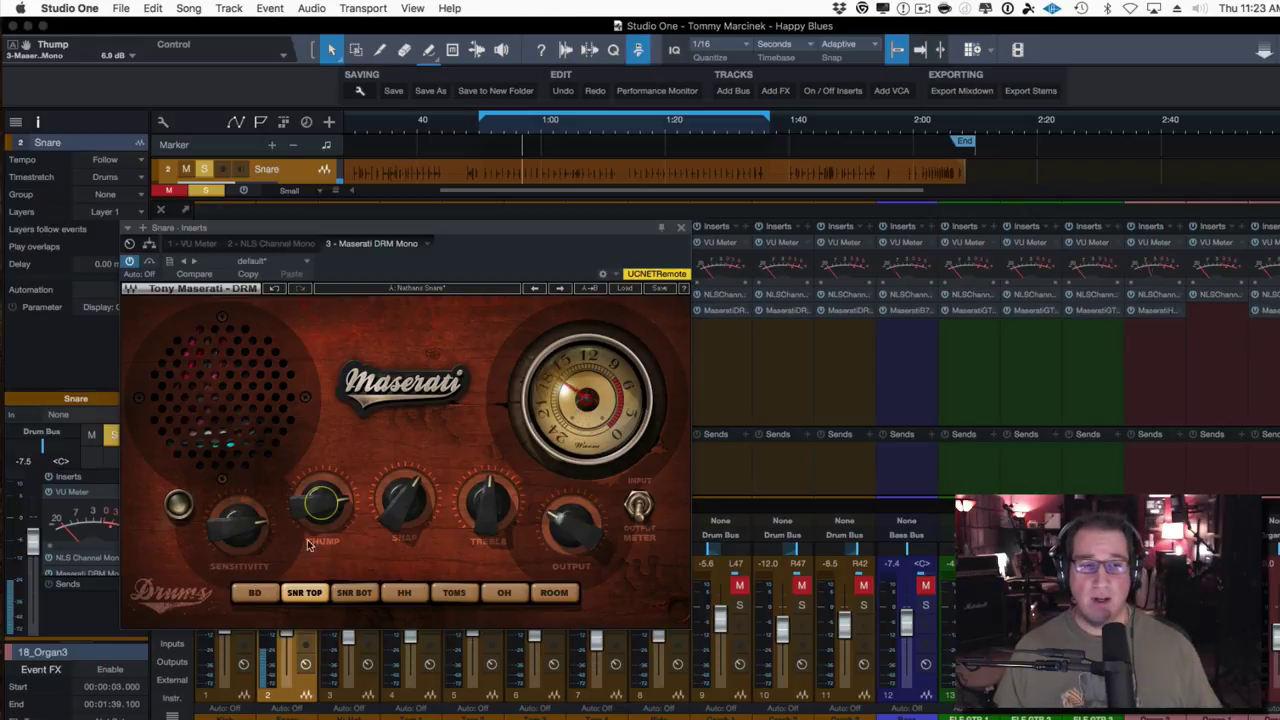
Sweep the Snare plug-in's Snap between minimum and maximum to hear its effect, and settle it at 60.7.
{"action": "left_click", "coordinate": [397, 499]}
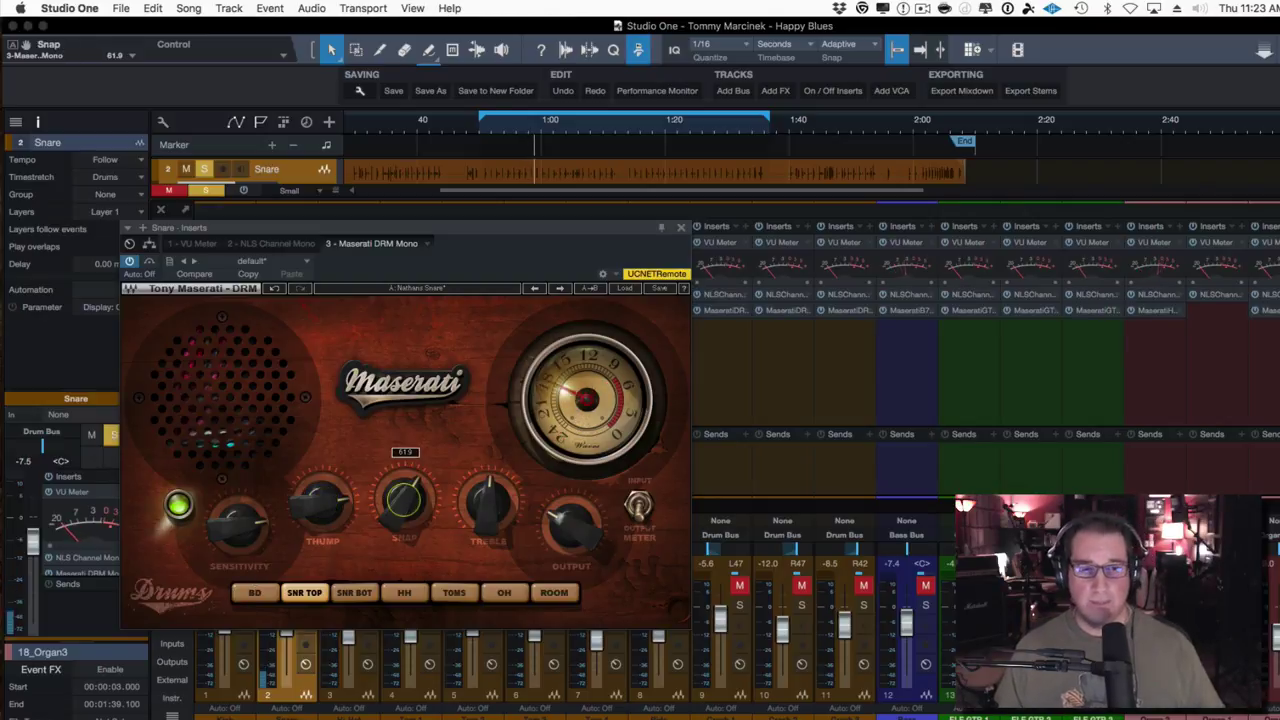
{"action": "left_click_drag", "start_coordinate": [397, 499], "coordinate": [397, 600]}
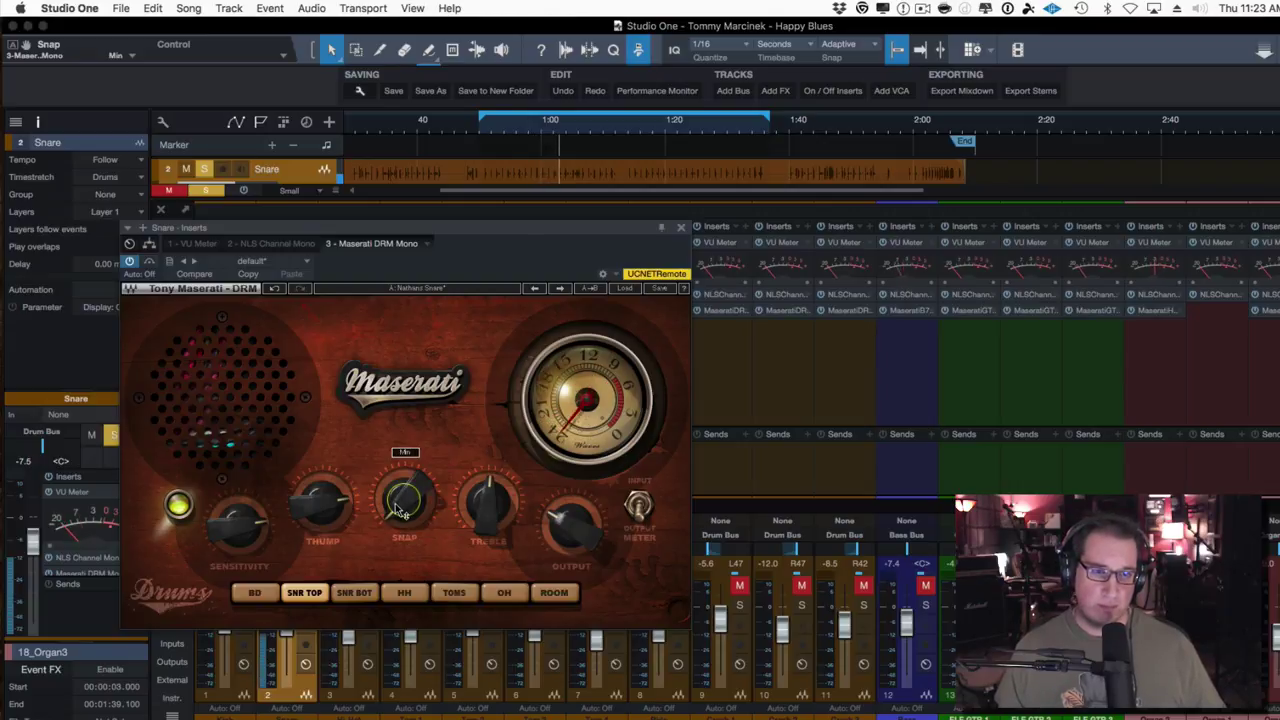
{"action": "left_click_drag", "start_coordinate": [400, 503], "coordinate": [400, 340]}
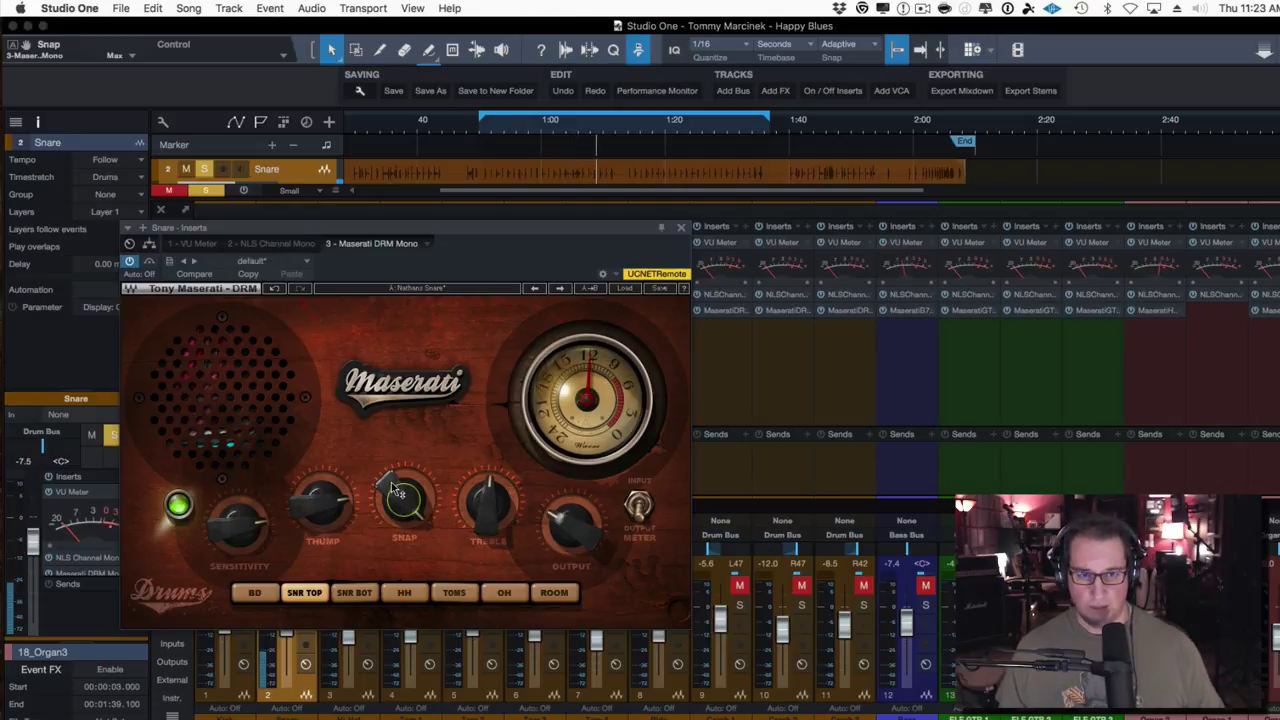
{"action": "left_click_drag", "start_coordinate": [394, 487], "coordinate": [394, 640]}
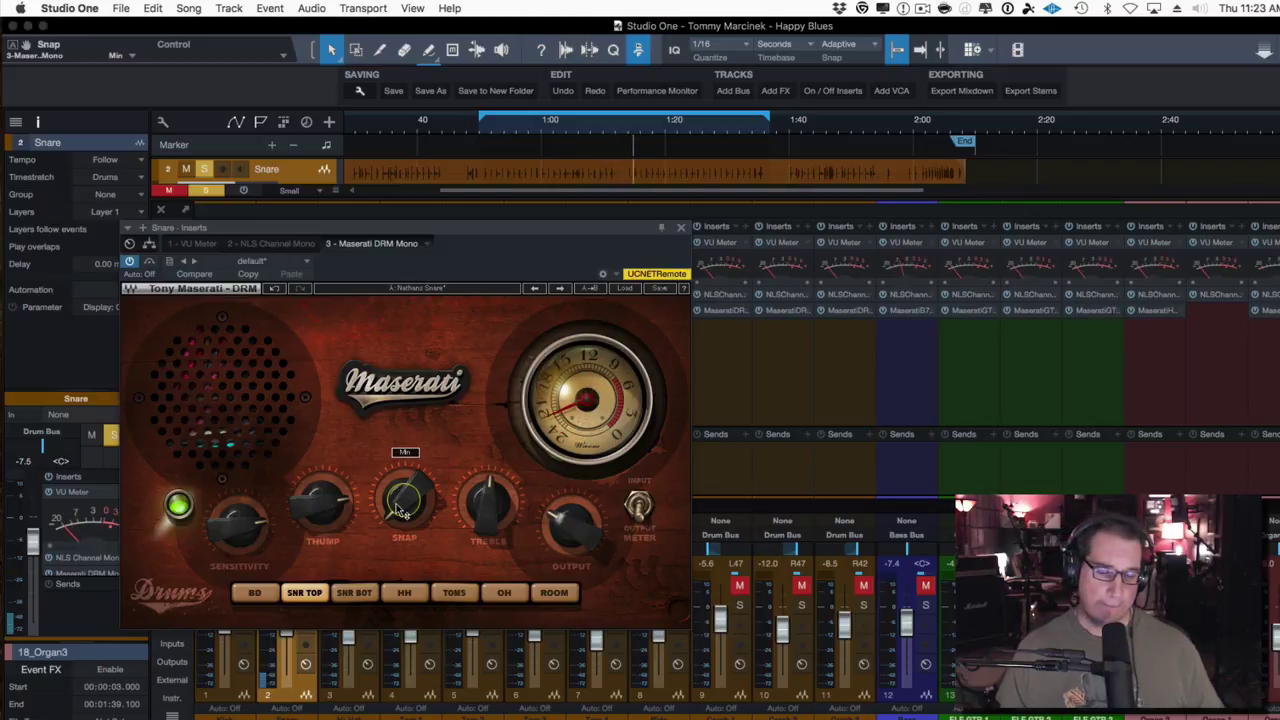
{"action": "left_click_drag", "start_coordinate": [398, 510], "coordinate": [398, 450]}
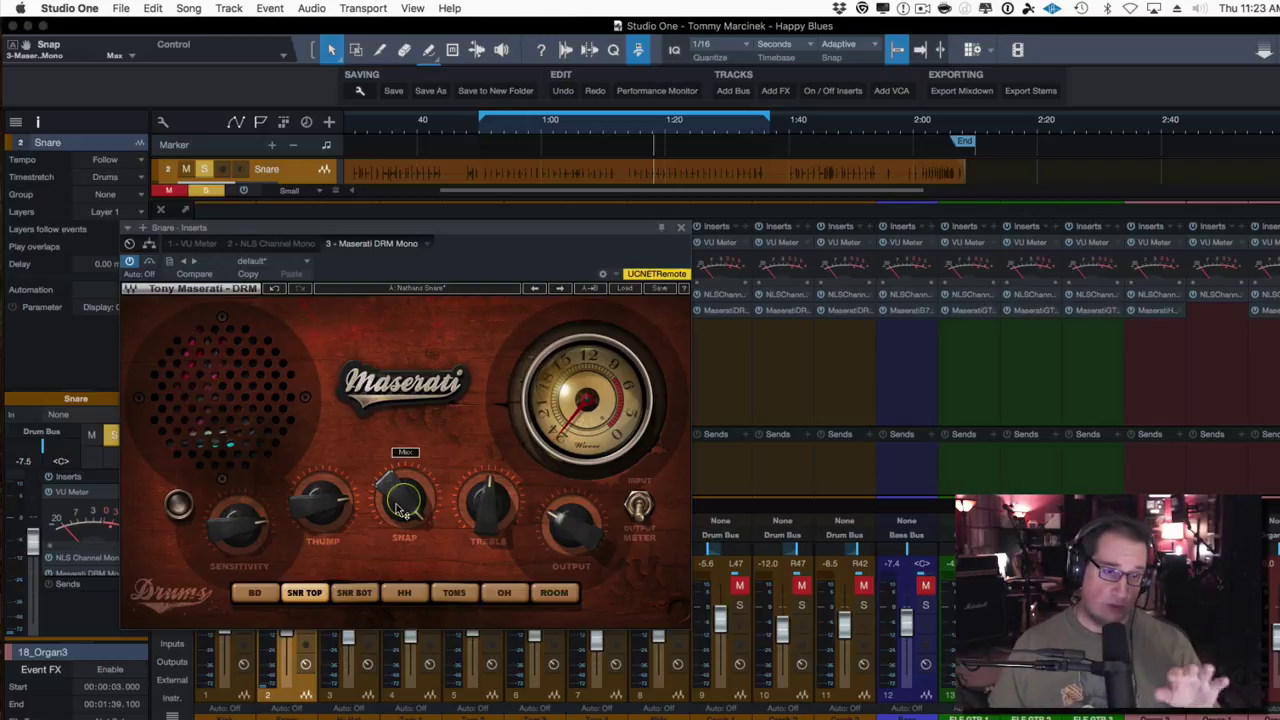
{"action": "left_click_drag", "start_coordinate": [400, 495], "coordinate": [400, 532]}
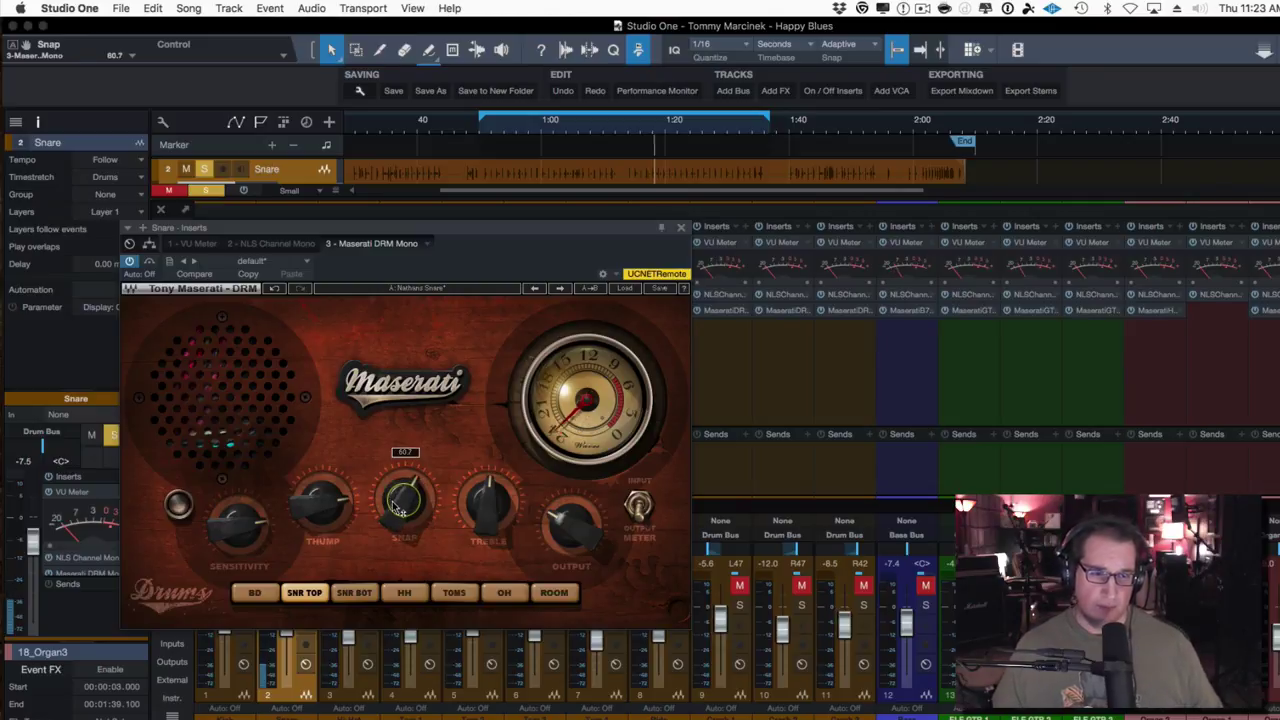
Audition the Snare plug-in's Treble, leave it at 0.0 dB, and compare the processed sound with the plug-in bypassed.
{"action": "left_click_drag", "start_coordinate": [487, 502], "coordinate": [487, 470]}
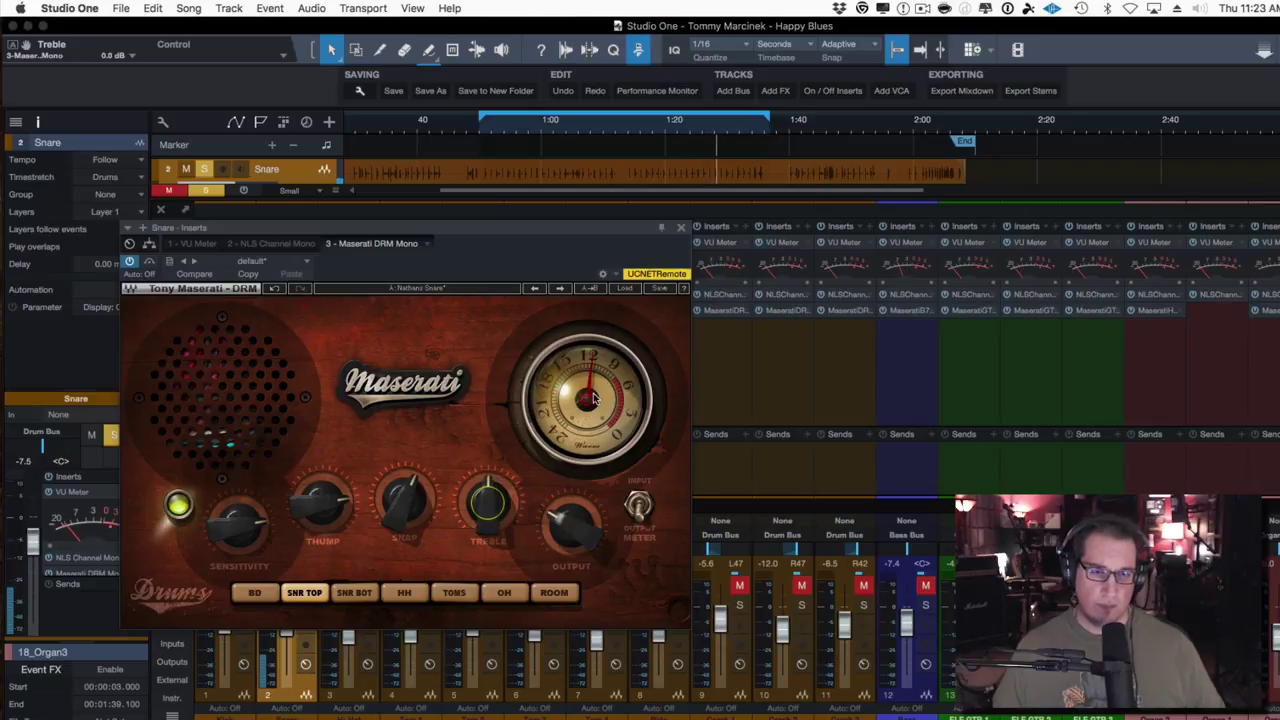
{"action": "left_click", "coordinate": [148, 262]}
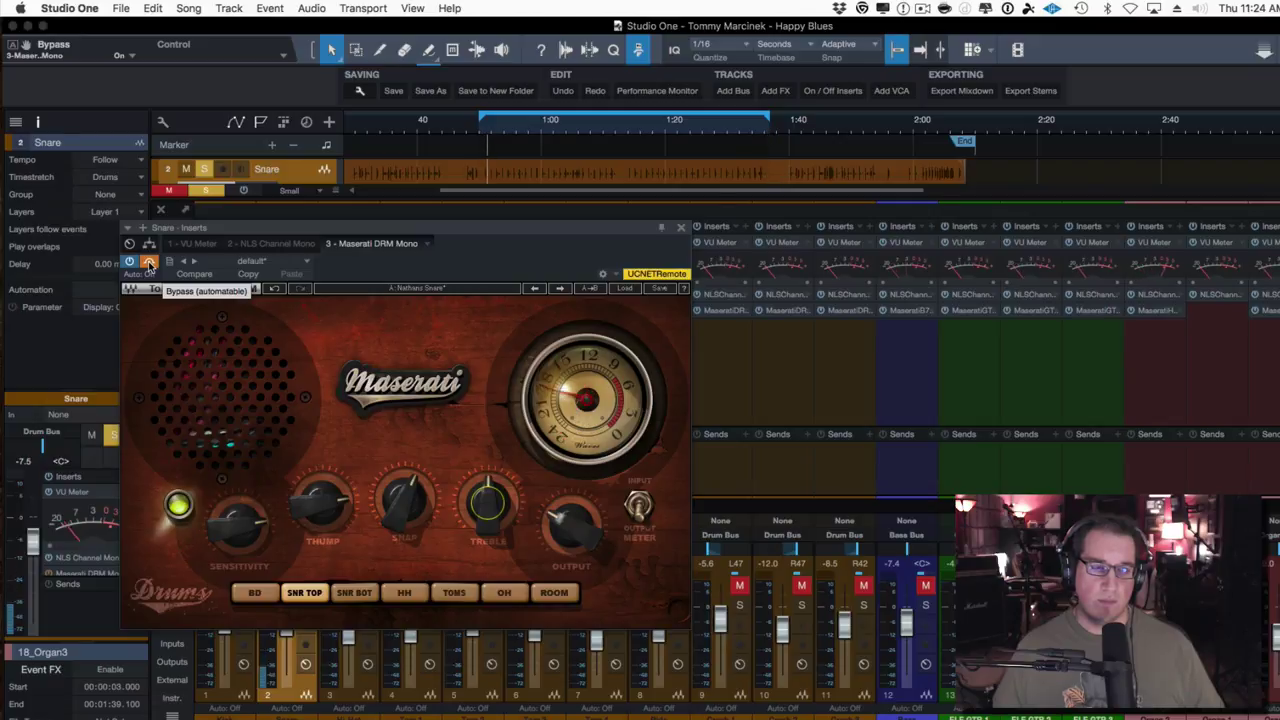
{"action": "left_click", "coordinate": [149, 262]}
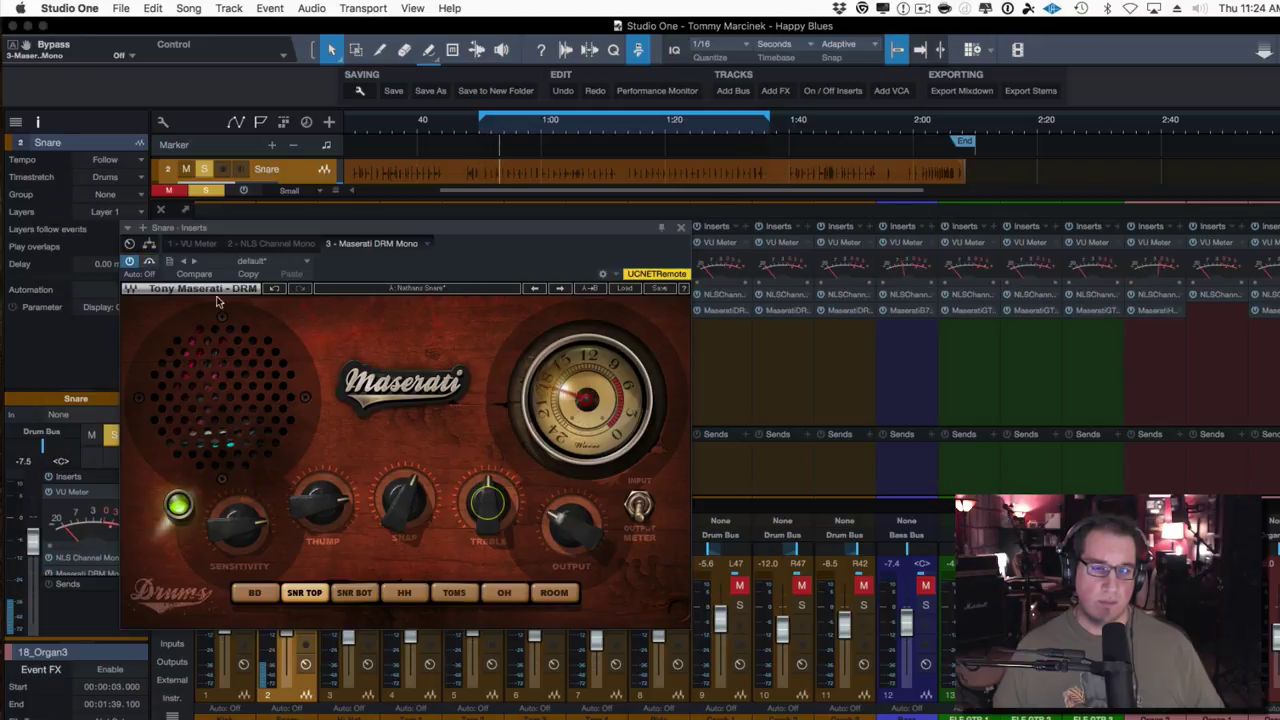
Fine-tune the Snare plug-in's Snap to 50.1 and Treble to -0.8 dB, checking the result against bypass.
{"action": "left_click_drag", "start_coordinate": [400, 494], "coordinate": [400, 486]}
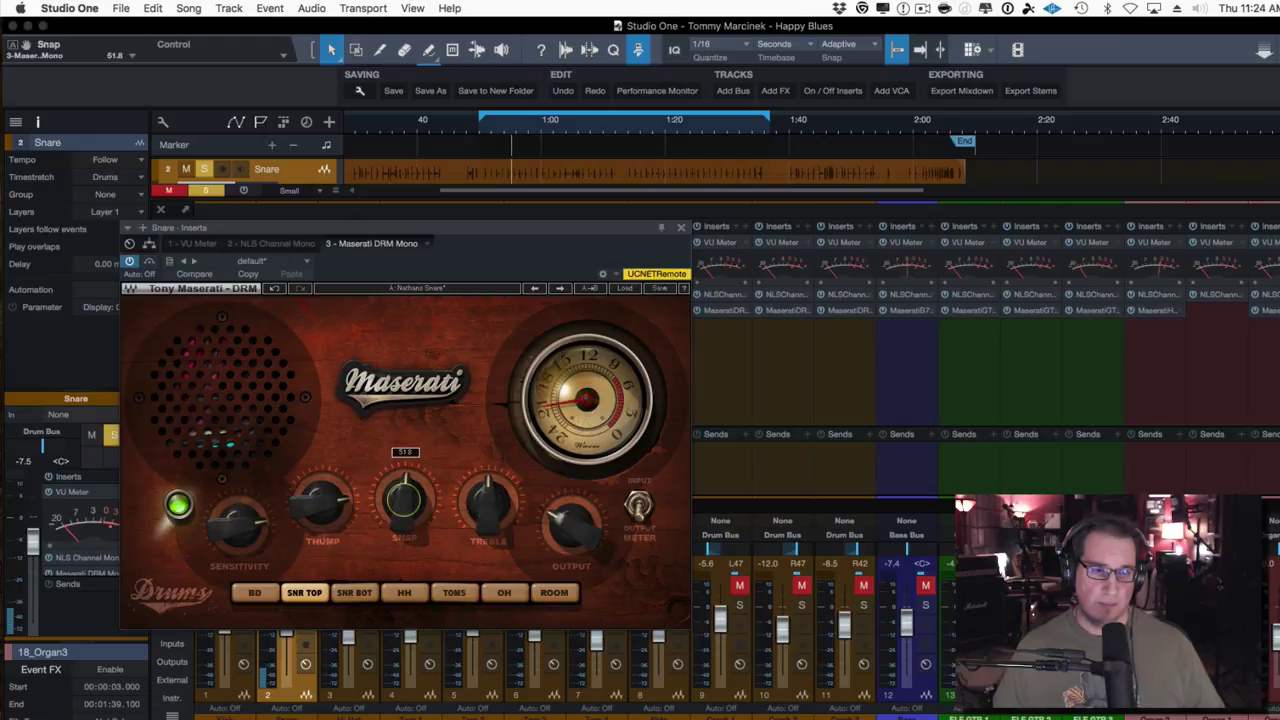
{"action": "left_click_drag", "start_coordinate": [485, 490], "coordinate": [485, 497]}
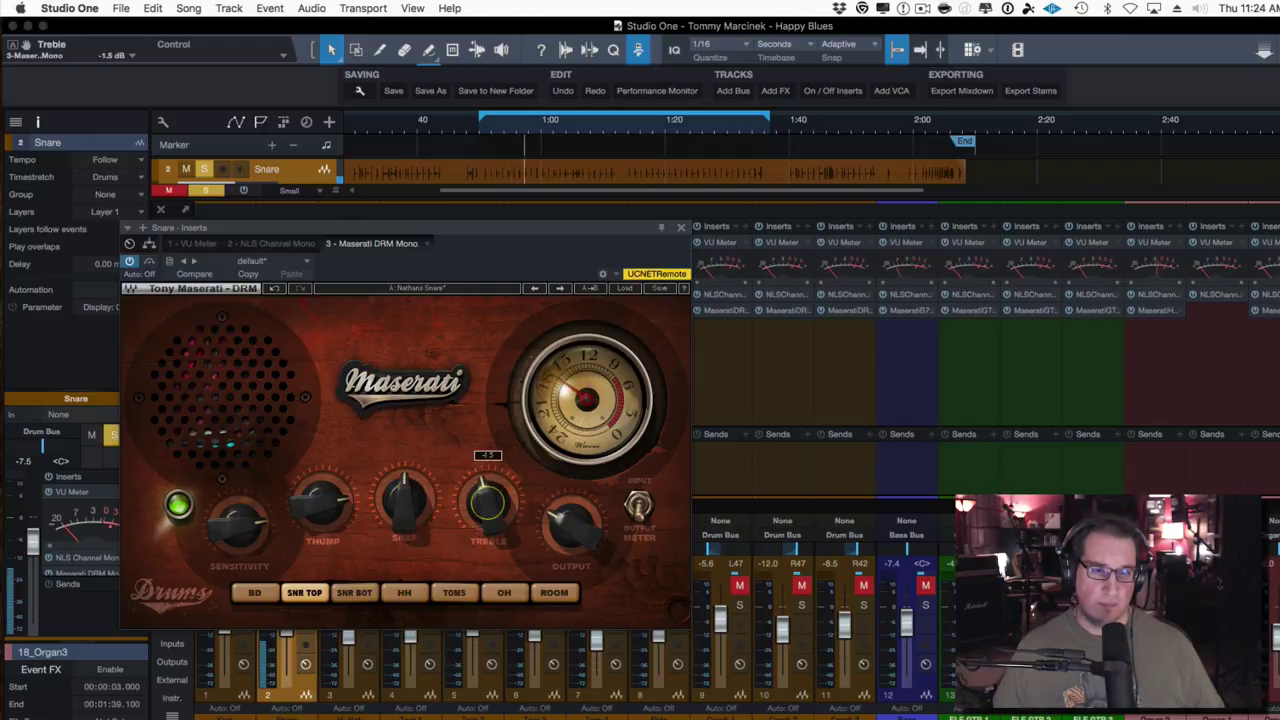
{"action": "left_click", "coordinate": [149, 262]}
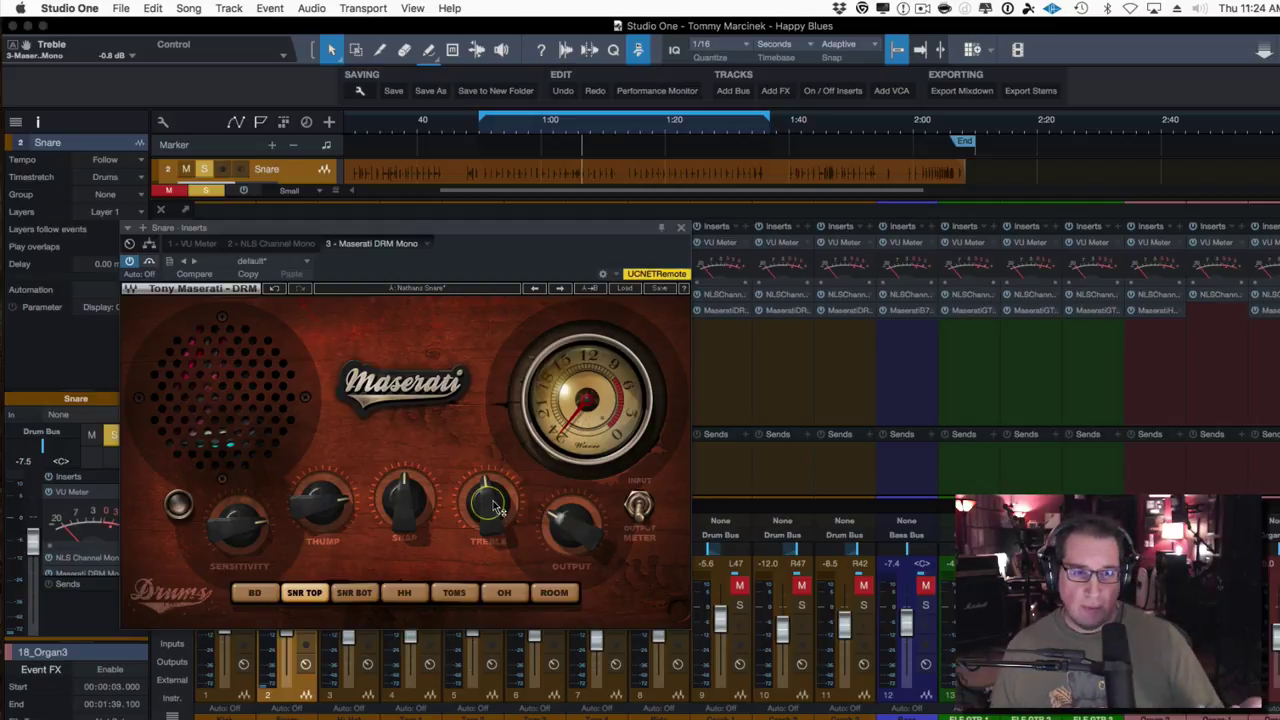
{"action": "mouse_move", "coordinate": [401, 497]}
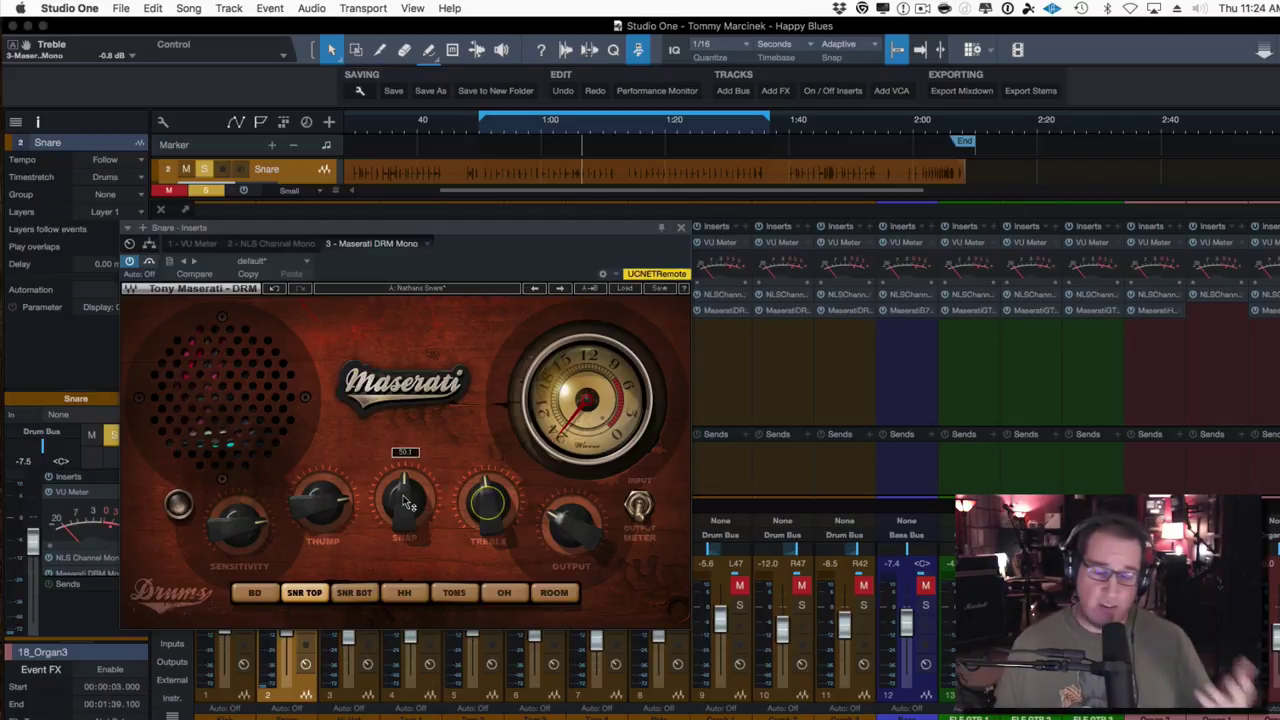
Close the Snare plug-in, select the Ride channel, and collapse the mixer's insert area to show the drum tracks in the arrangement.
{"action": "left_click", "coordinate": [678, 229]}
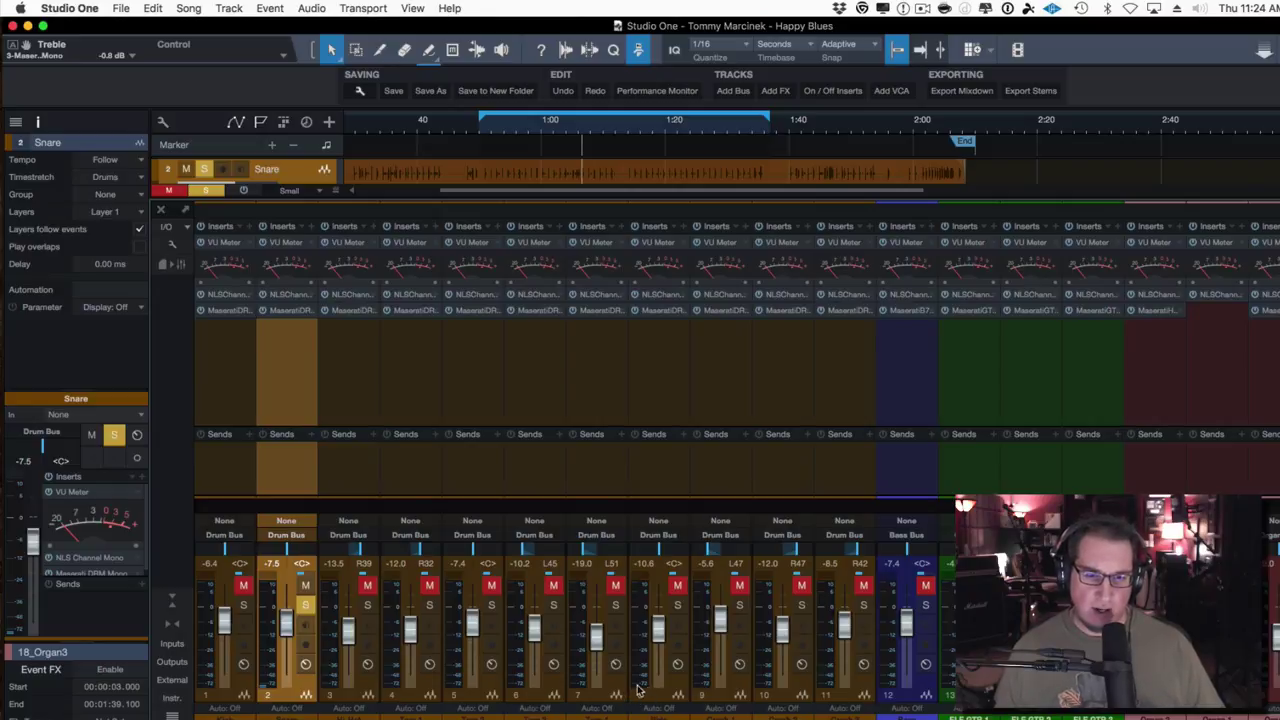
{"action": "left_click", "coordinate": [676, 690]}
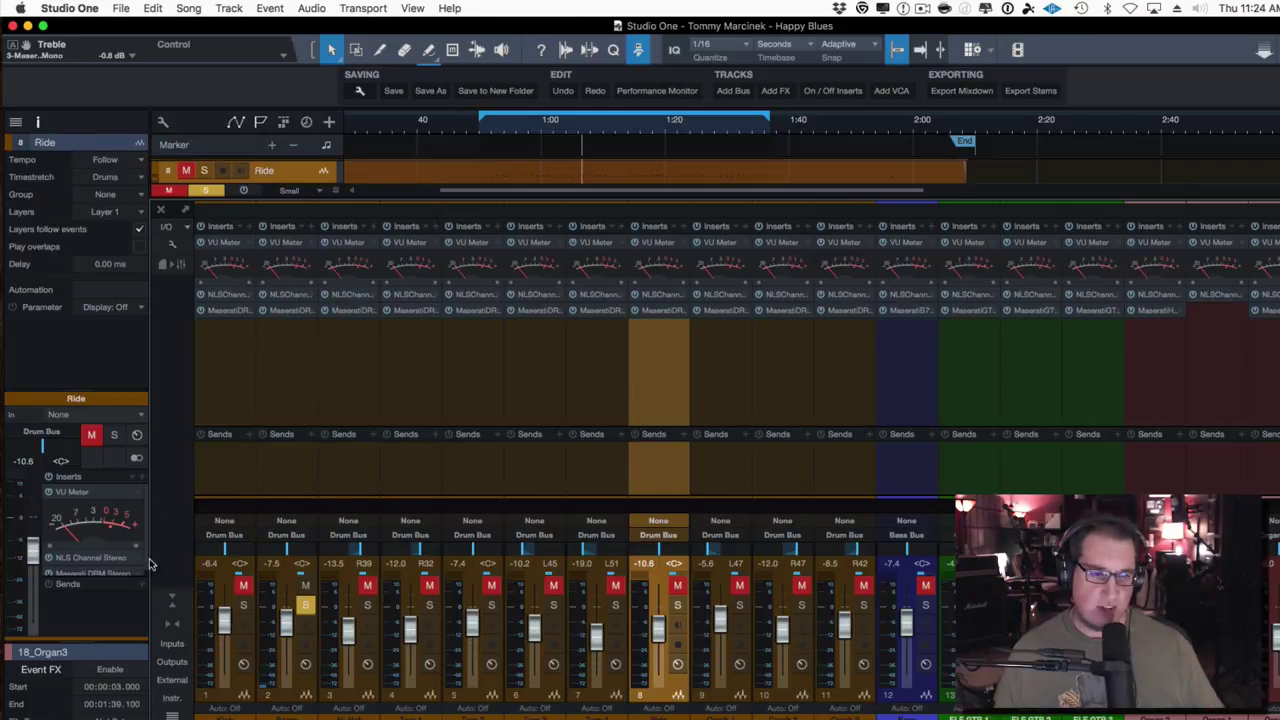
{"action": "left_click", "coordinate": [170, 598]}
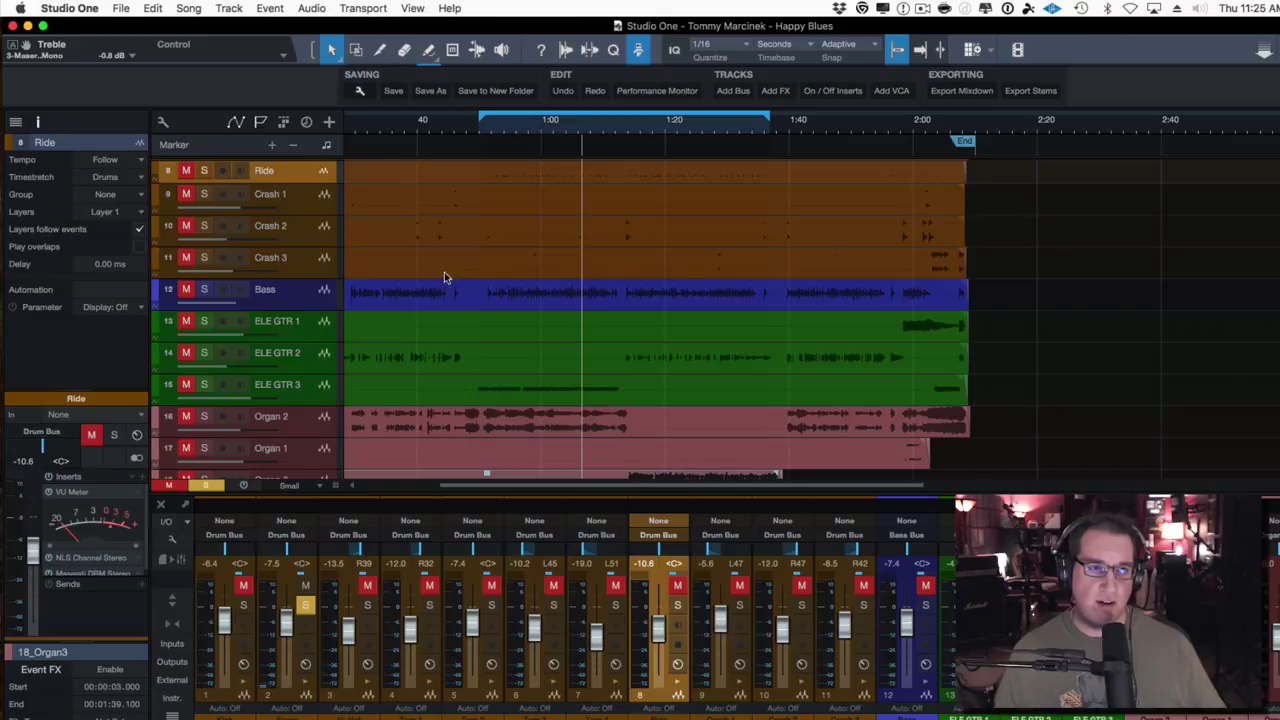
{"action": "scroll", "coordinate": [423, 270], "scroll_direction": "up", "scroll_amount": 4}
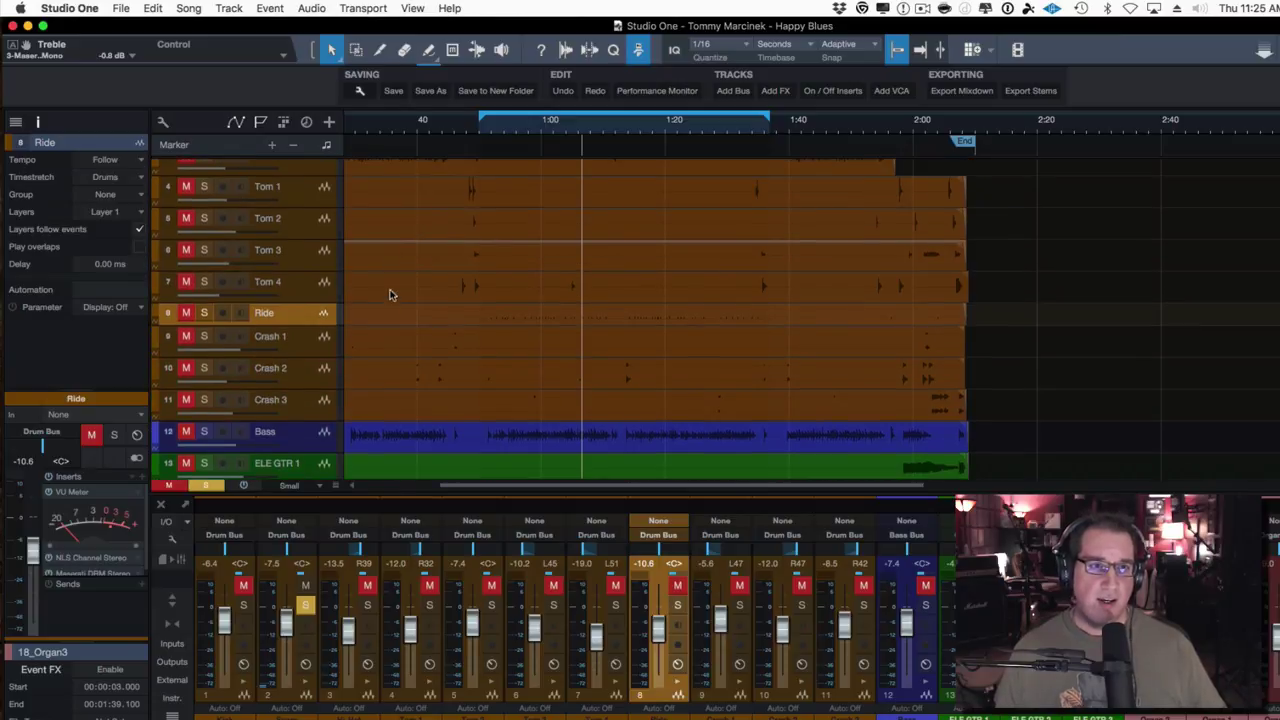
Play from about 0:55, solo the Ride track and shorten the loop range to end at about 1:10.
{"action": "left_click", "coordinate": [510, 127]}
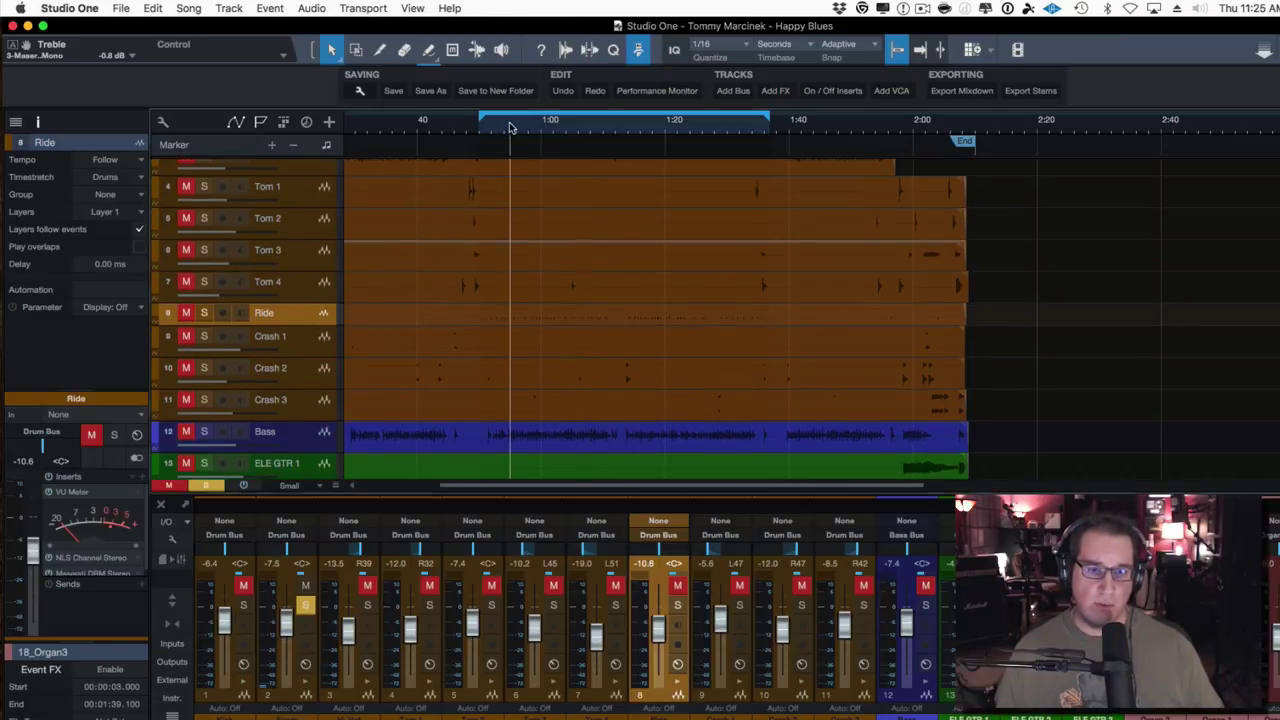
{"action": "key", "text": "space"}
{"action": "left_click", "coordinate": [676, 606]}
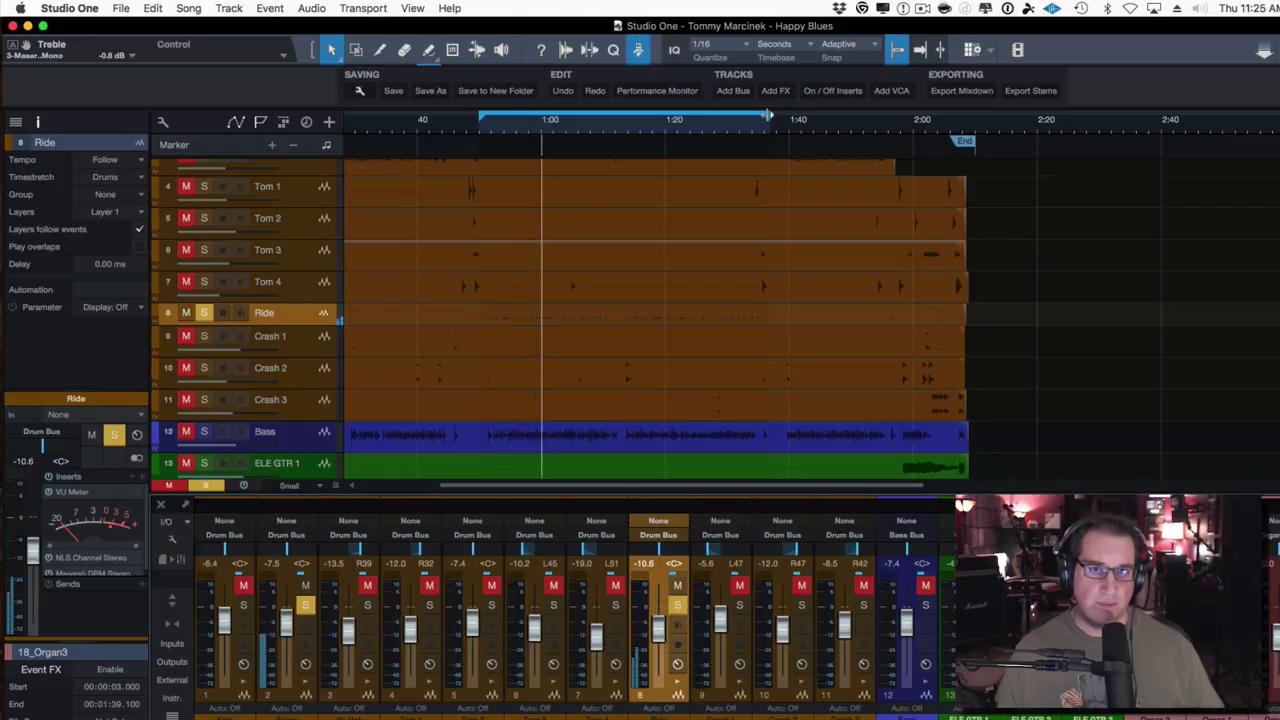
{"action": "left_click_drag", "start_coordinate": [766, 119], "coordinate": [617, 128]}
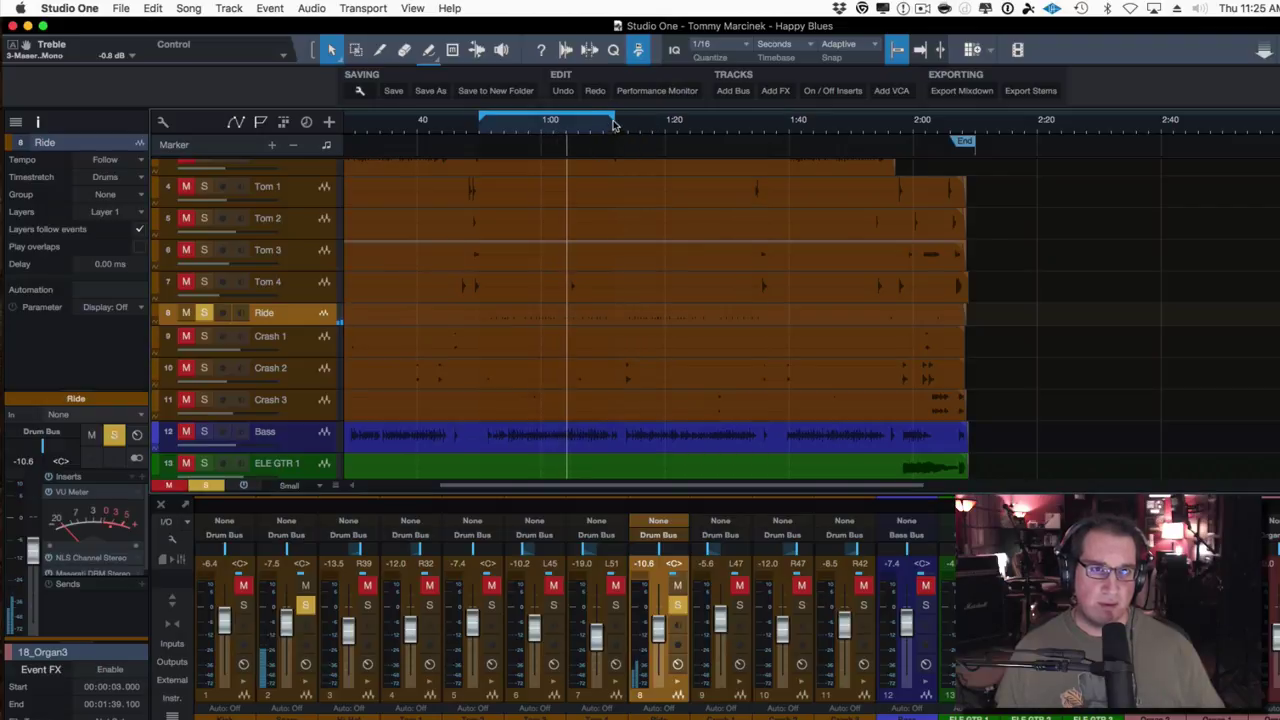
Expand the mixer's insert area and open the Ride channel's Maserati DRM plug-in in OH mode.
{"action": "left_click", "coordinate": [172, 600]}
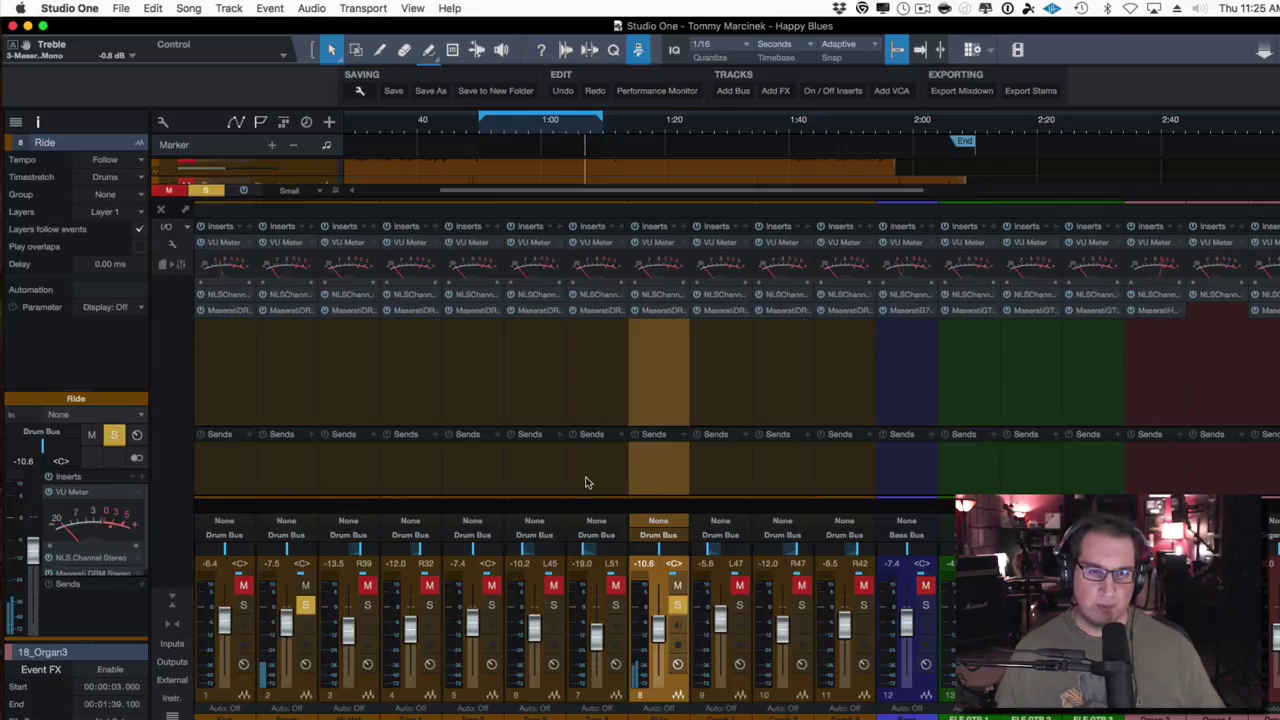
{"action": "left_click", "coordinate": [658, 311]}
{"action": "left_click_drag", "start_coordinate": [496, 170], "coordinate": [396, 185]}
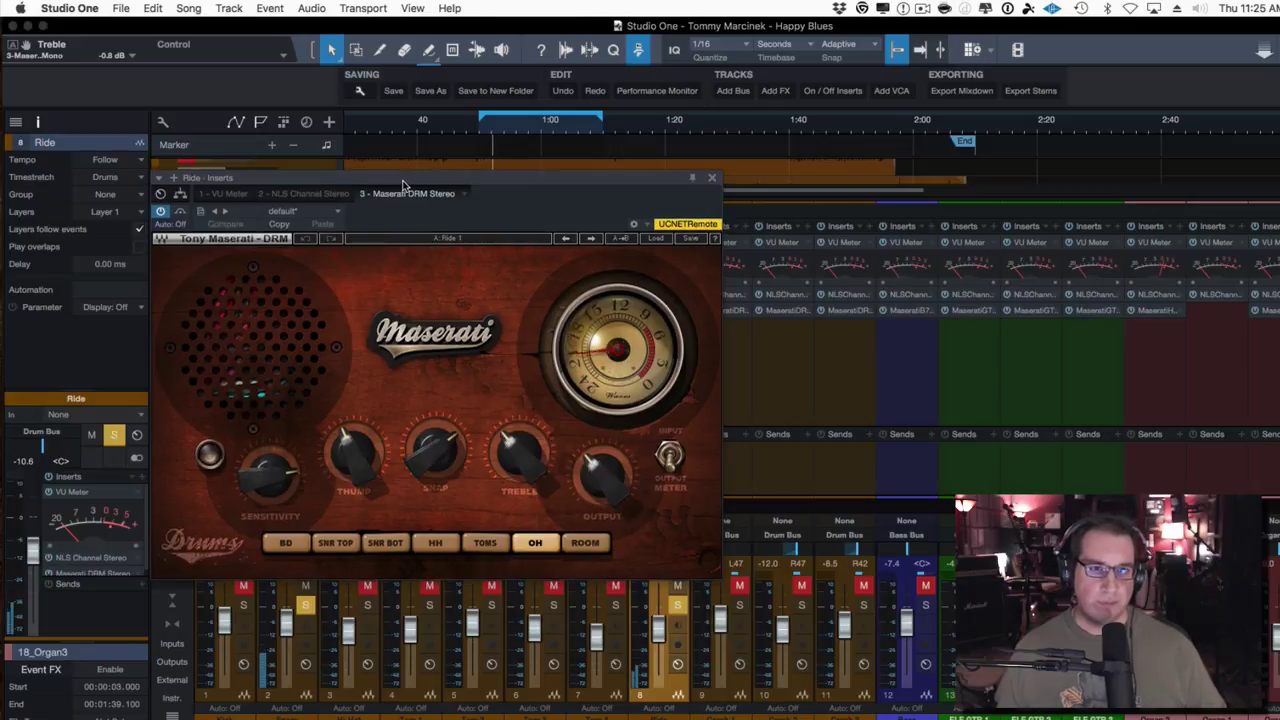
{"action": "left_click", "coordinate": [537, 553]}
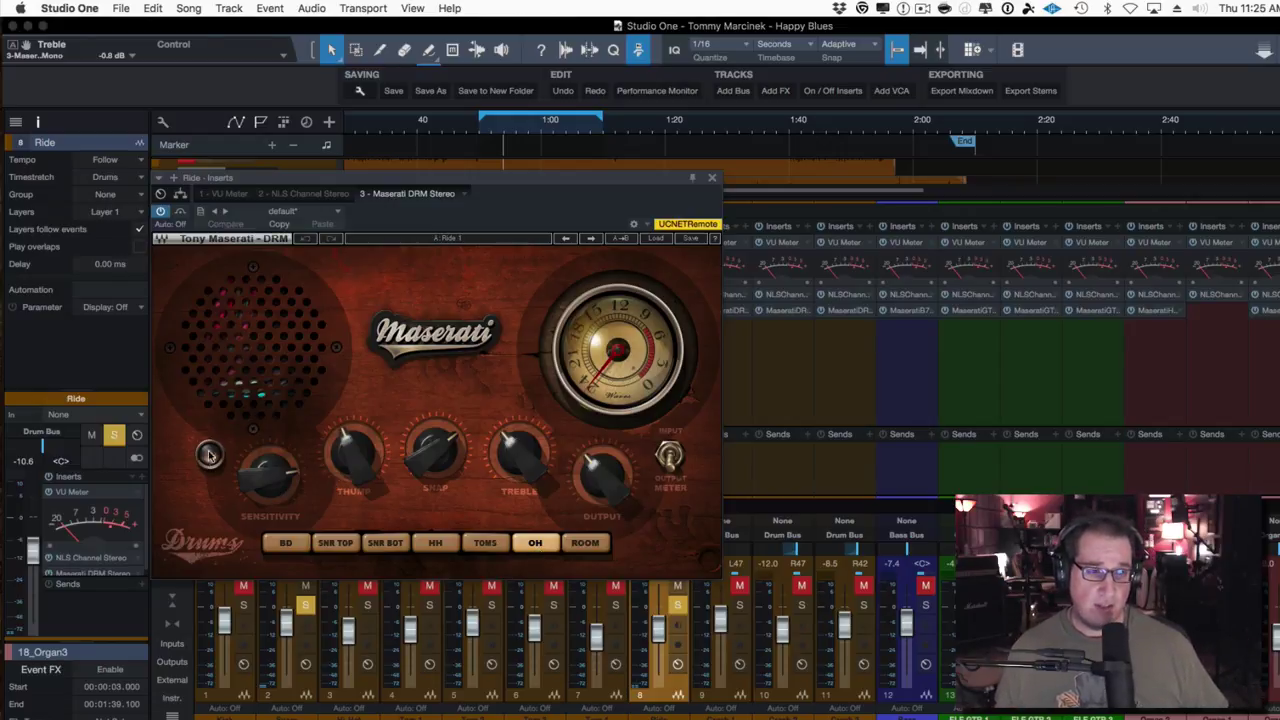
Raise the Ride plug-in's Sensitivity slightly and set Output to -5.9 dB, Thump to 5.0 dB, Snap to 33.0 and Treble to 3.8 dB.
{"action": "mouse_move", "coordinate": [246, 492]}
{"action": "left_mouse_down"}
{"action": "mouse_move", "coordinate": [246, 470]}
{"action": "mouse_move", "coordinate": [270, 476]}
{"action": "mouse_move", "coordinate": [270, 505]}
{"action": "mouse_move", "coordinate": [270, 458]}
{"action": "mouse_move", "coordinate": [262, 477]}
{"action": "left_mouse_up"}
{"action": "left_click_drag", "start_coordinate": [588, 461], "coordinate": [588, 466]}
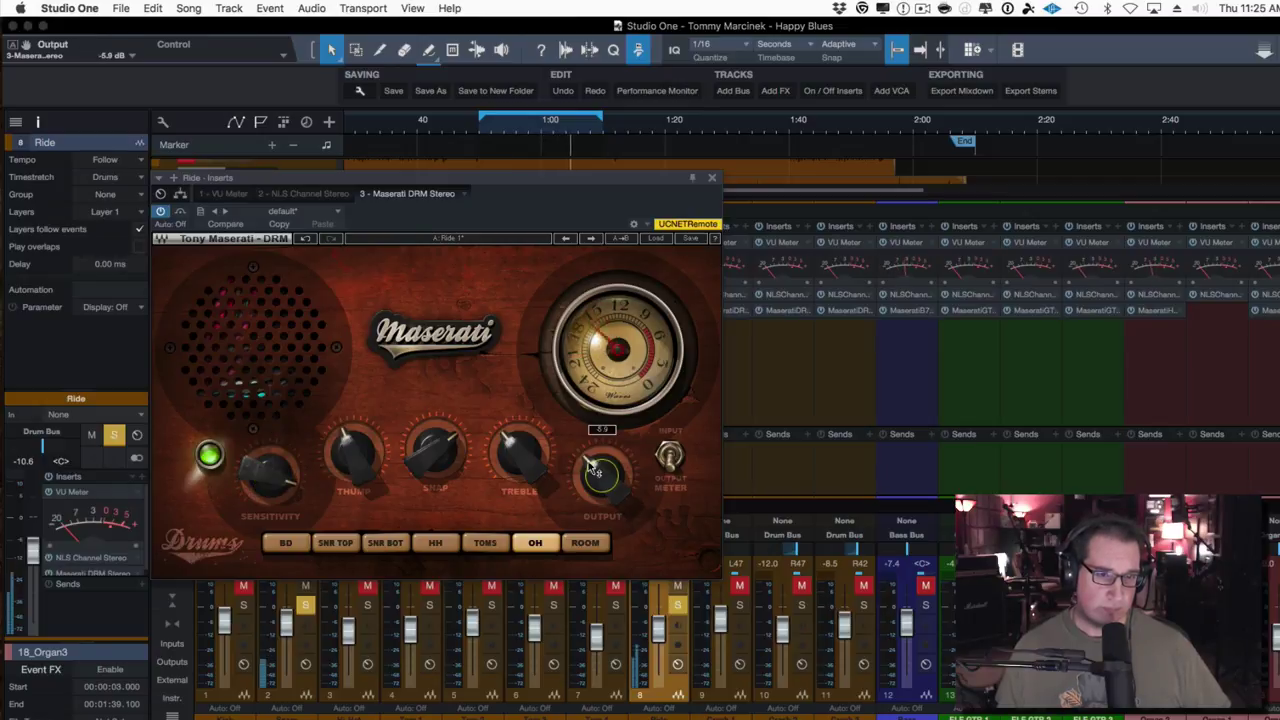
{"action": "left_click_drag", "start_coordinate": [358, 478], "coordinate": [360, 460]}
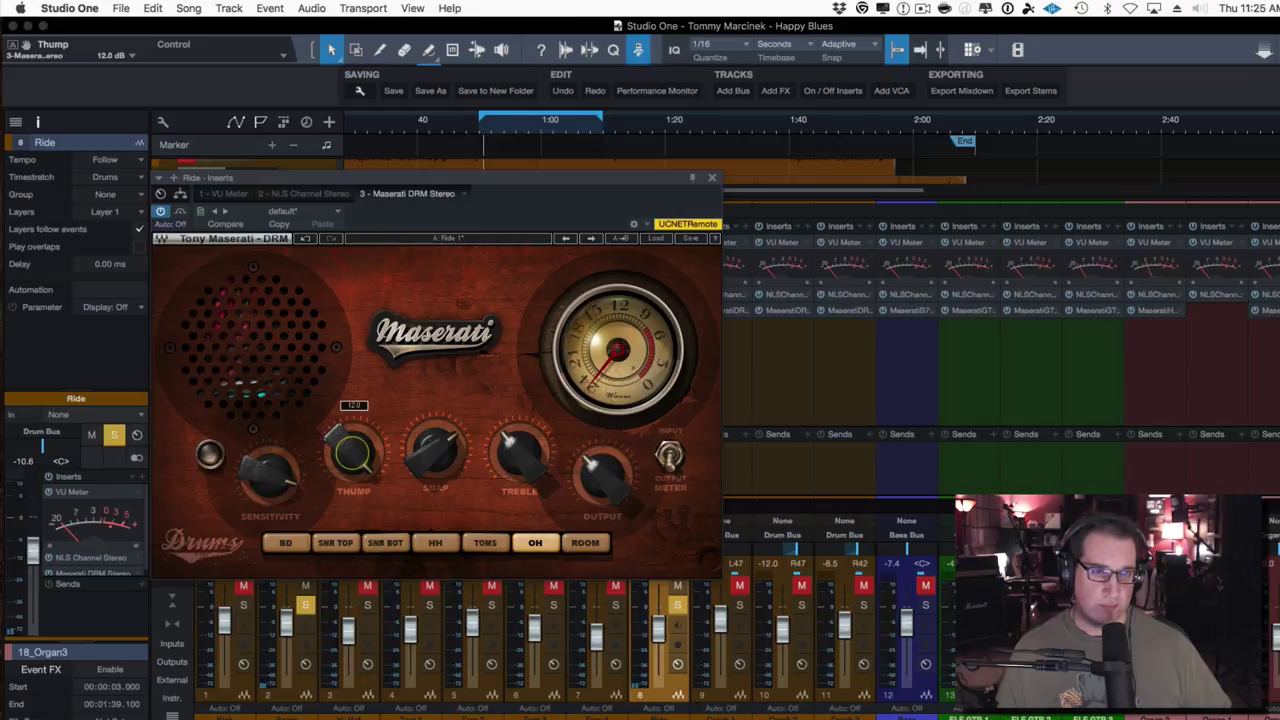
{"action": "mouse_move", "coordinate": [352, 458]}
{"action": "left_mouse_down"}
{"action": "mouse_move", "coordinate": [354, 488]}
{"action": "mouse_move", "coordinate": [360, 426]}
{"action": "mouse_move", "coordinate": [345, 434]}
{"action": "left_mouse_up"}
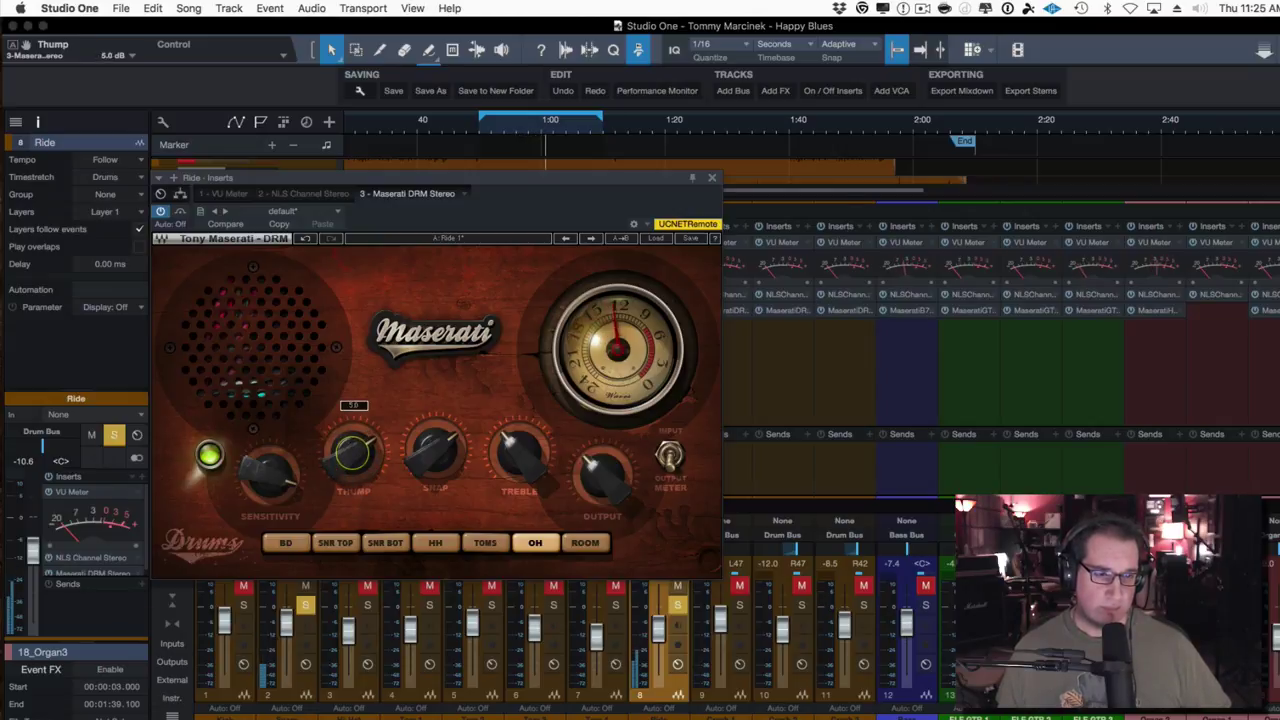
{"action": "mouse_move", "coordinate": [431, 441]}
{"action": "left_mouse_down"}
{"action": "mouse_move", "coordinate": [434, 418]}
{"action": "mouse_move", "coordinate": [434, 450]}
{"action": "left_mouse_up"}
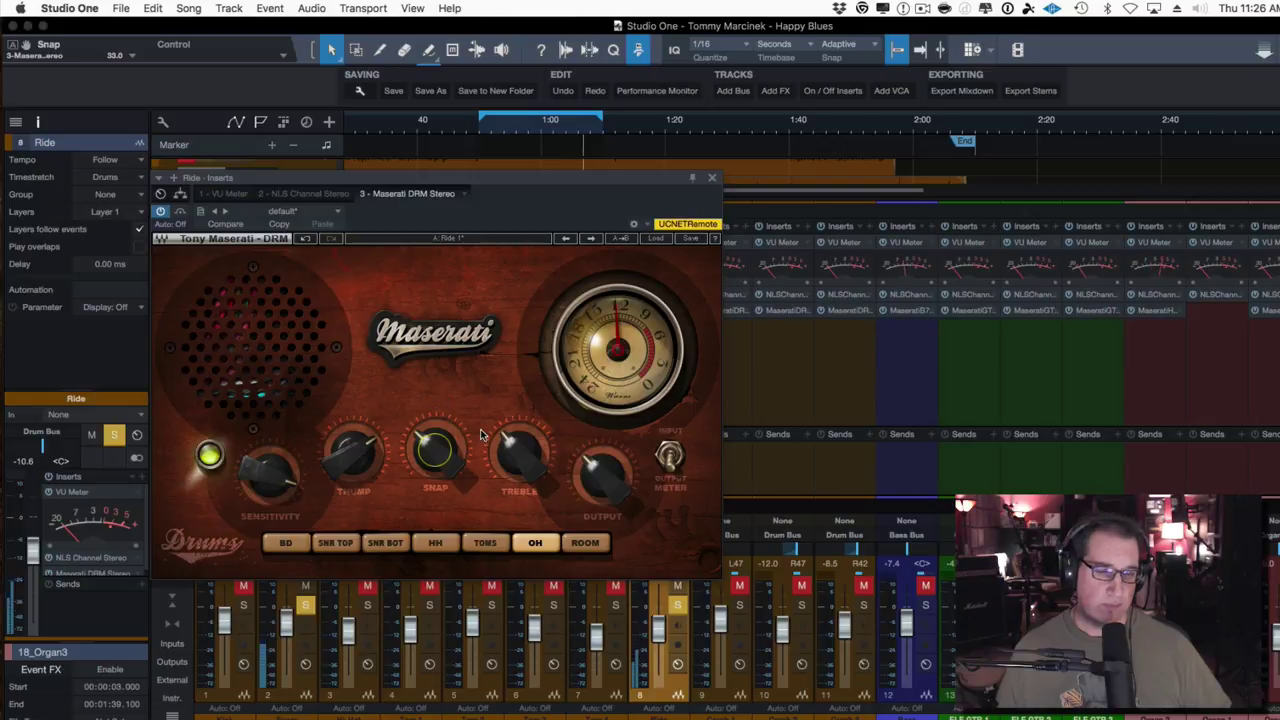
{"action": "mouse_move", "coordinate": [516, 449]}
{"action": "left_mouse_down"}
{"action": "mouse_move", "coordinate": [516, 421]}
{"action": "mouse_move", "coordinate": [516, 435]}
{"action": "left_mouse_up"}
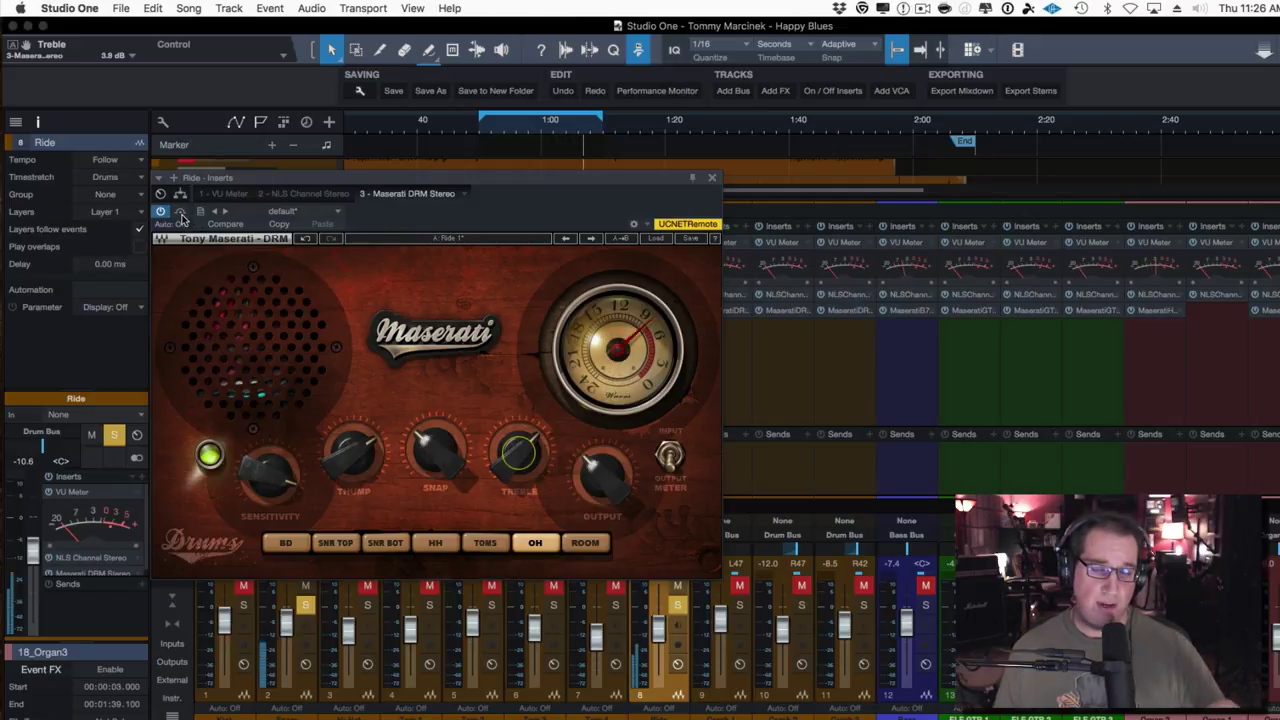
Compare the Ride sound with the plug-in bypassed and lower its Output to -8.9 dB to match levels.
{"action": "key", "text": "space"}
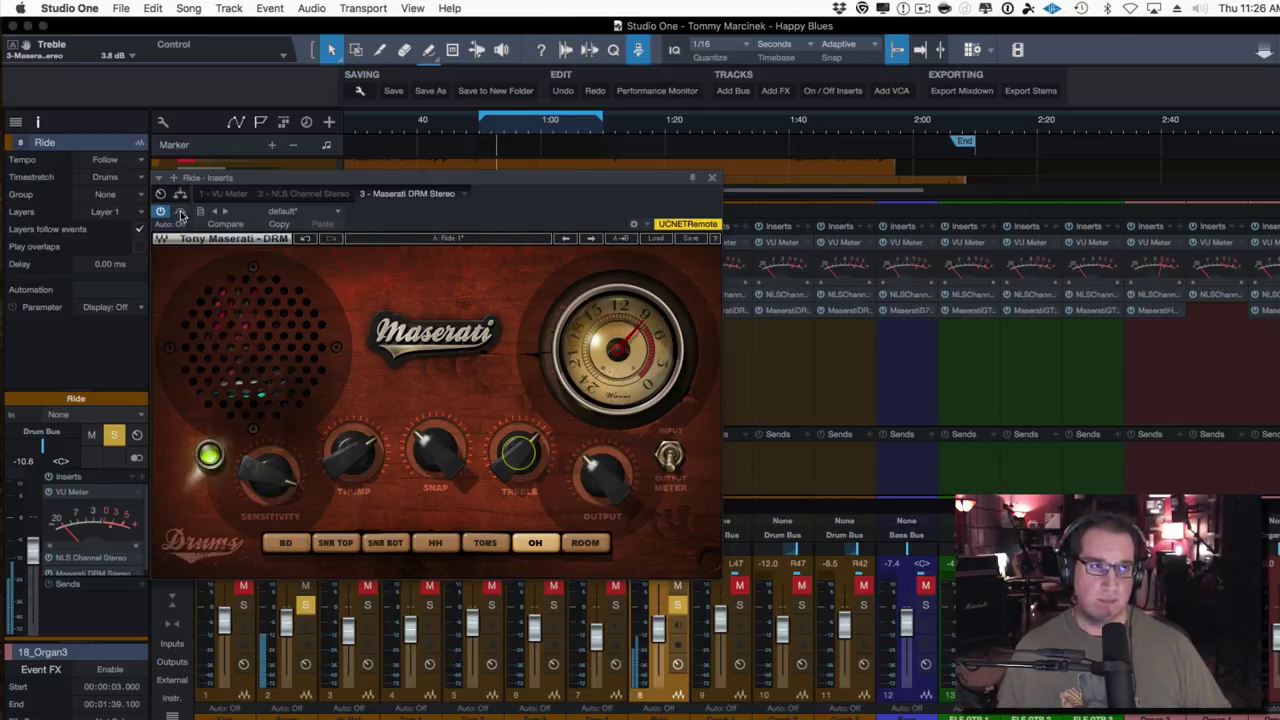
{"action": "left_click", "coordinate": [180, 213]}
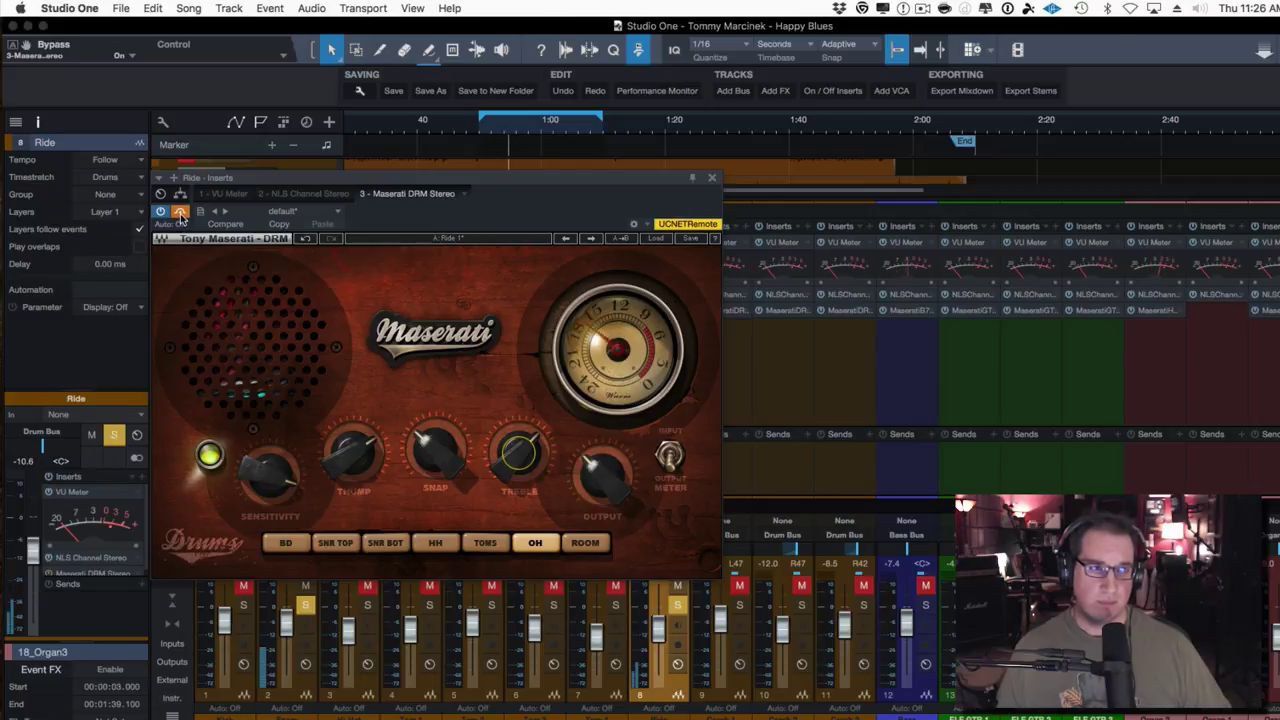
{"action": "left_click", "coordinate": [180, 212]}
{"action": "left_click_drag", "start_coordinate": [595, 471], "coordinate": [595, 493]}
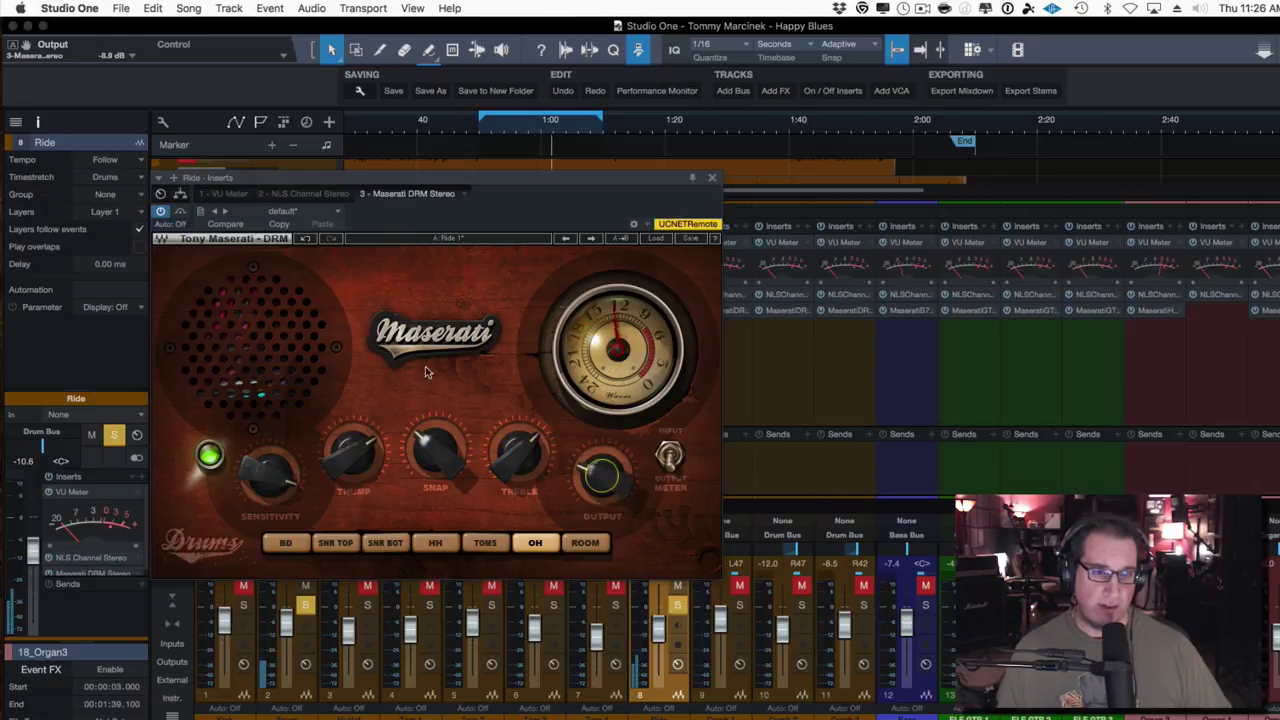
{"action": "left_click", "coordinate": [181, 213]}
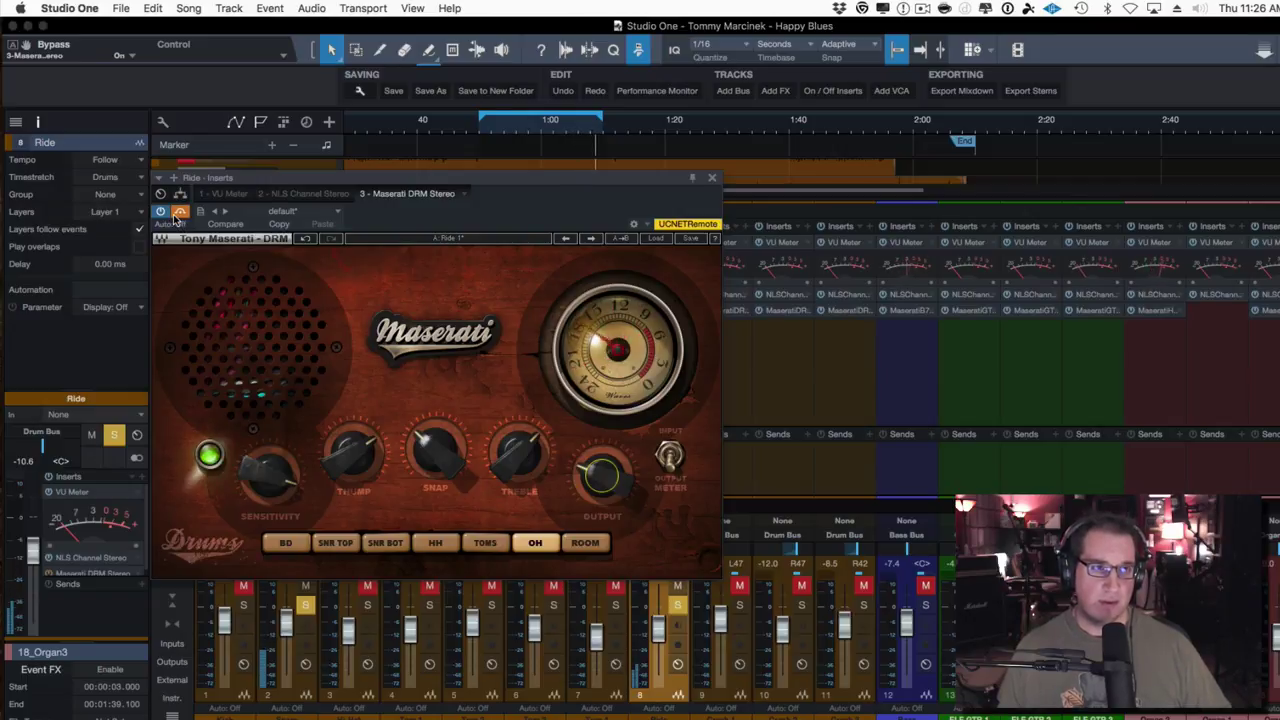
{"action": "left_click", "coordinate": [179, 213]}
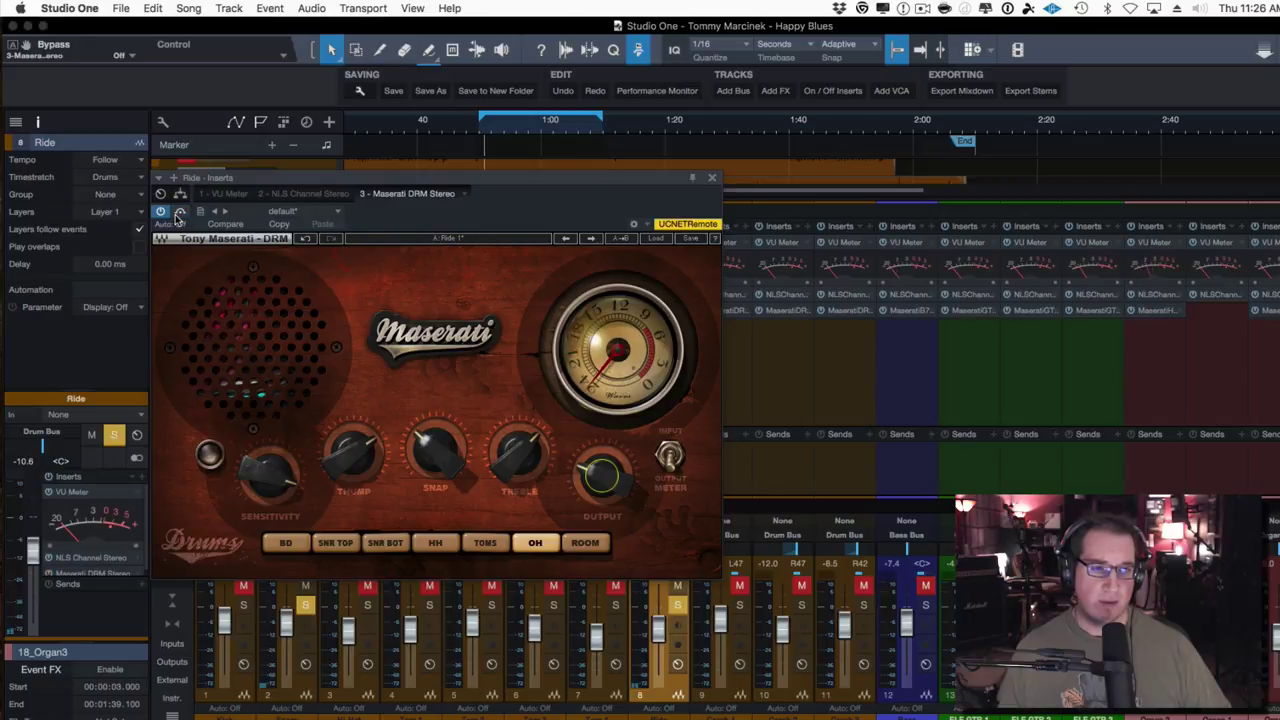
Close the Ride plug-in and select the Hi-Hat channel.
{"action": "left_click_drag", "start_coordinate": [336, 180], "coordinate": [337, 167]}
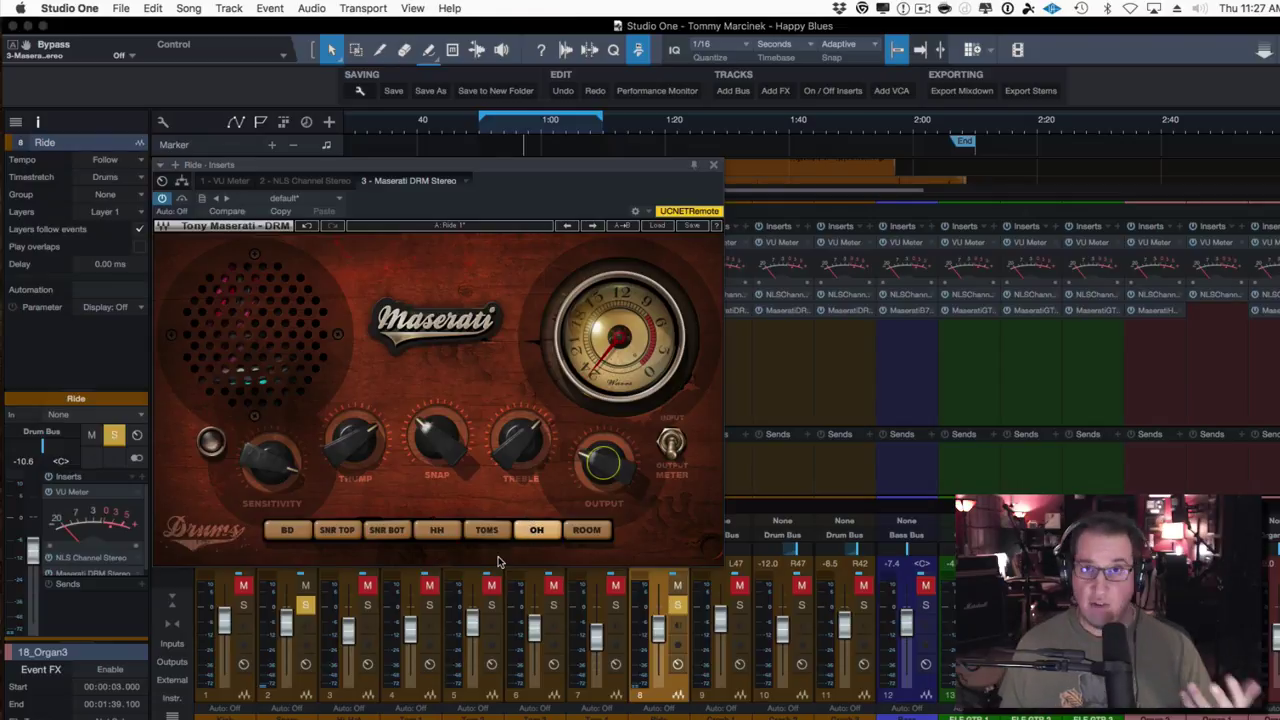
{"action": "left_click", "coordinate": [712, 168]}
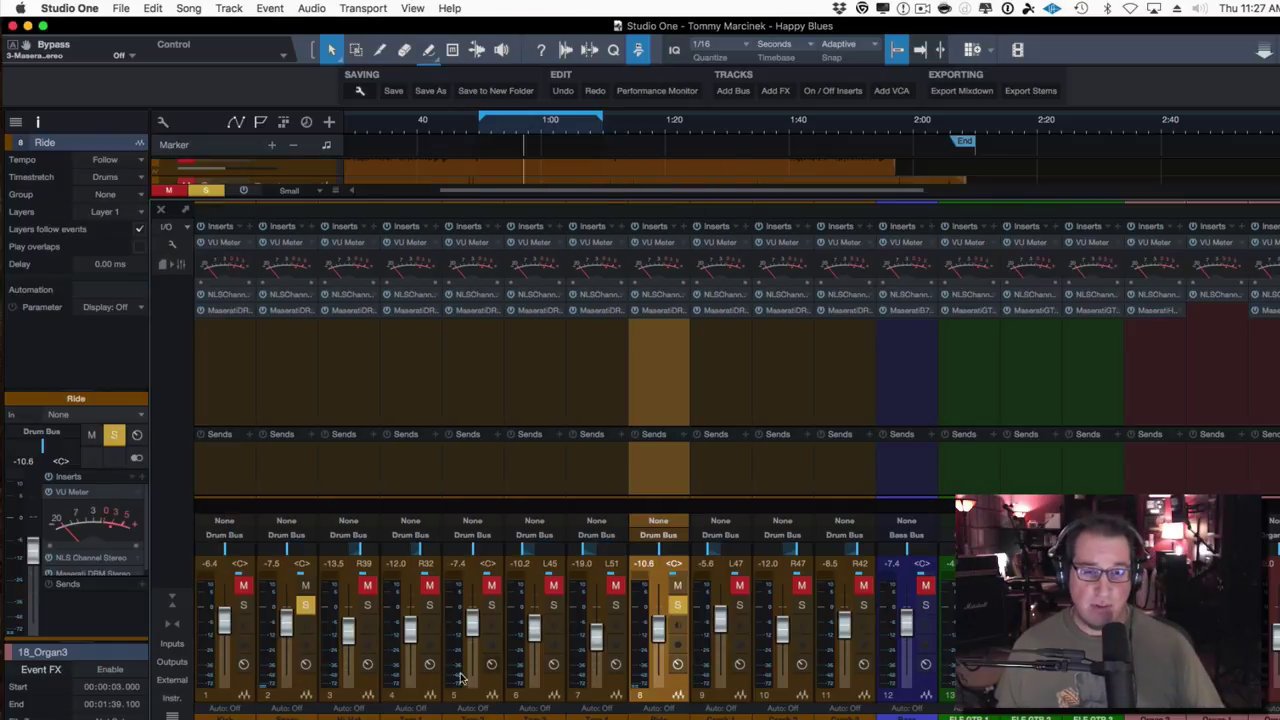
{"action": "left_click", "coordinate": [362, 686]}
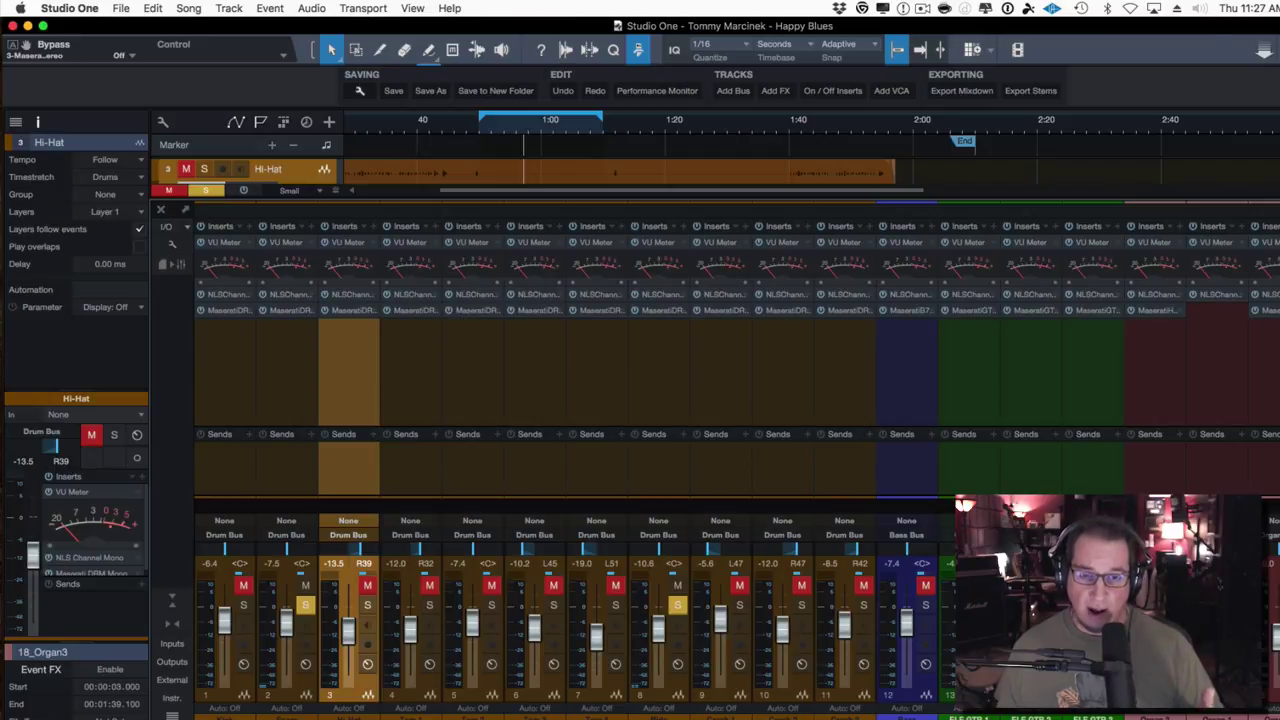
Open the Drum Bus's Maserati GRP plug-in to look over its group controls and close it again.
{"action": "scroll", "coordinate": [640, 460], "scroll_direction": "right", "scroll_amount": 10}
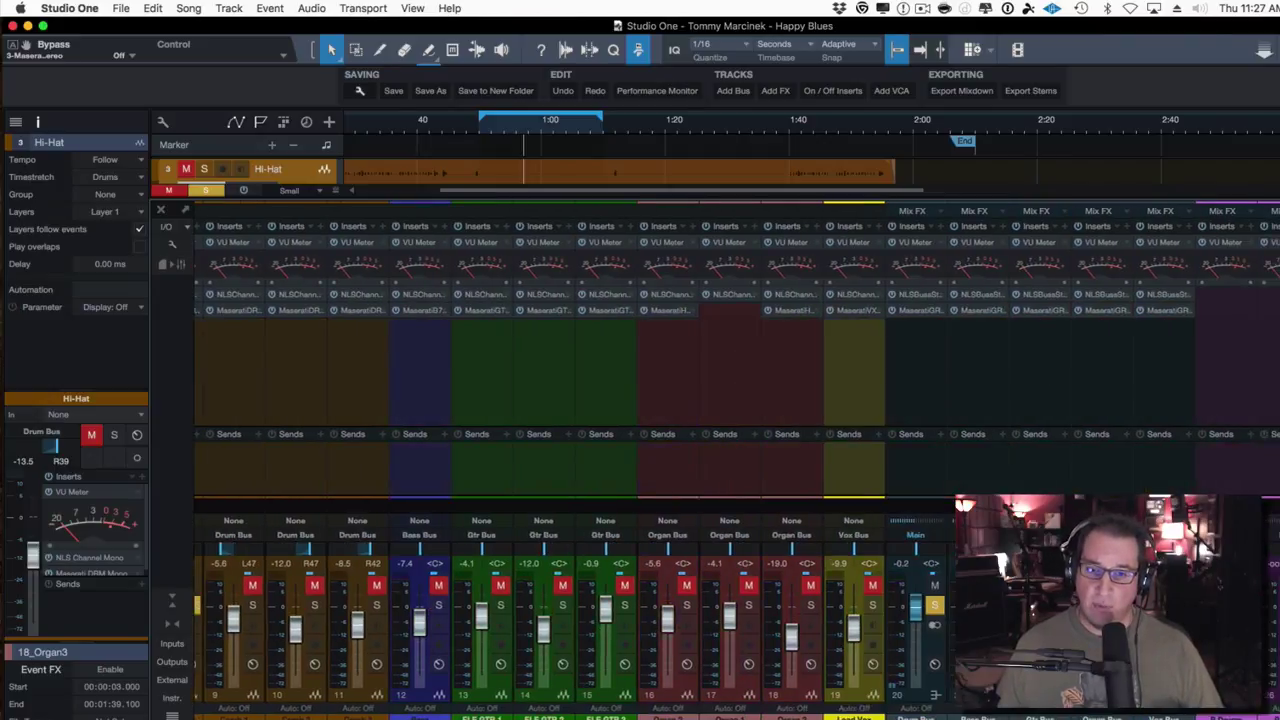
{"action": "left_click", "coordinate": [870, 690]}
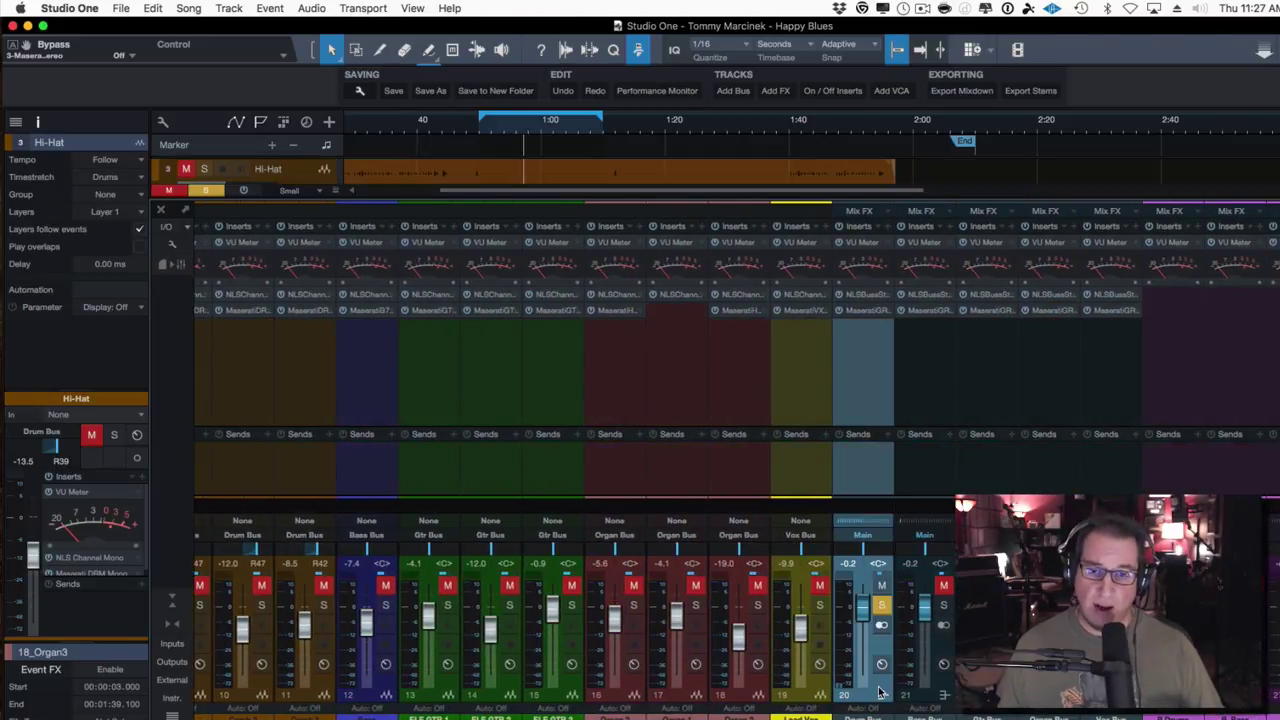
{"action": "left_click", "coordinate": [855, 314]}
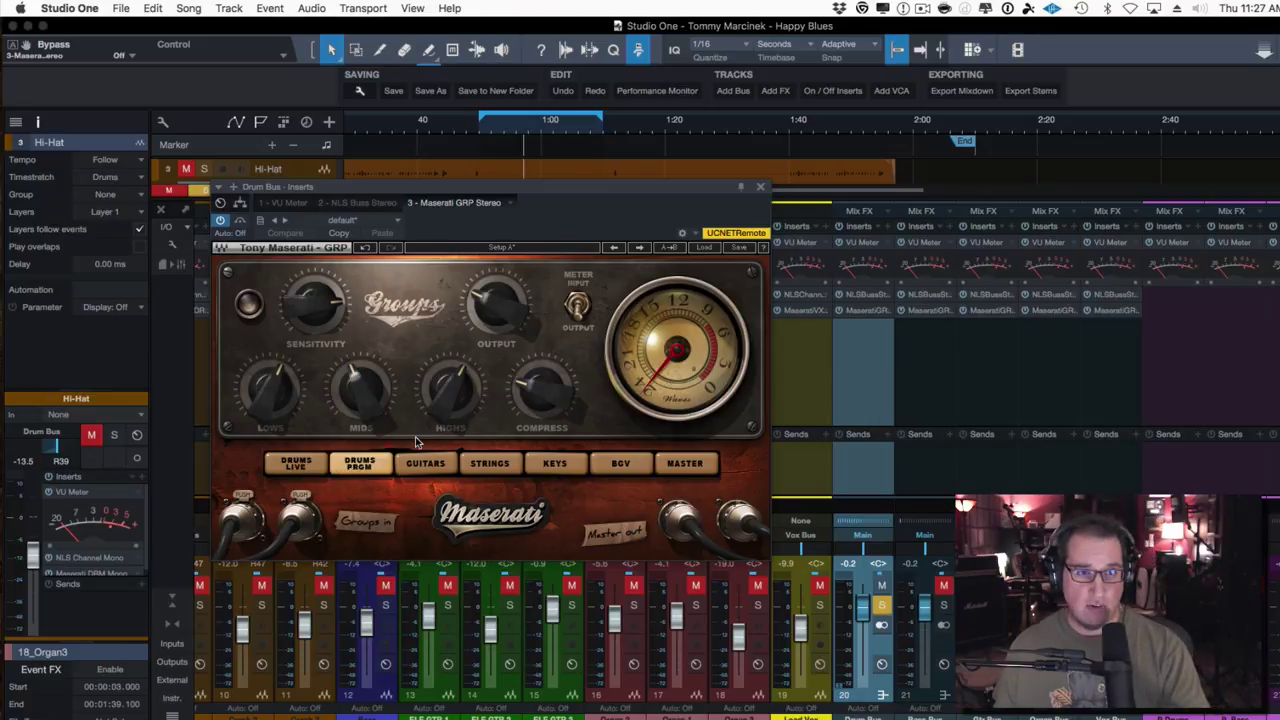
{"action": "left_click", "coordinate": [760, 188]}
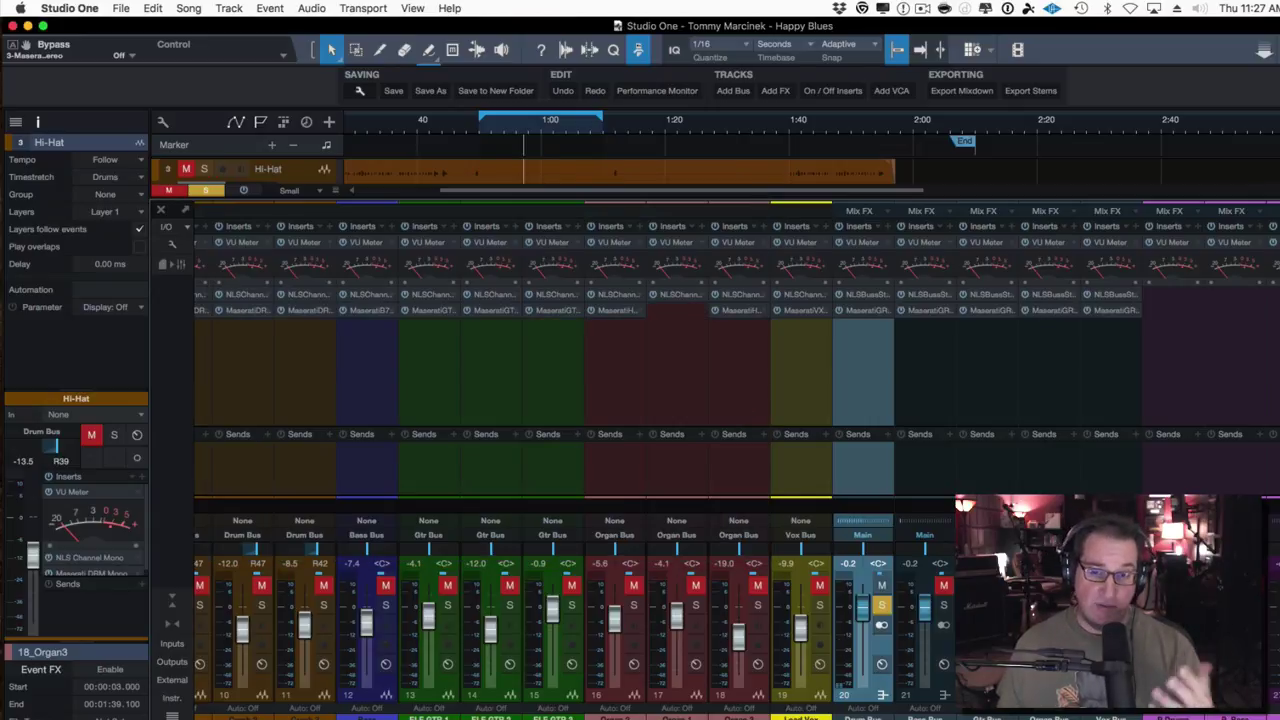
Reopen the Snare channel's Maserati DRM plug-in and reposition its window over the mixer.
{"action": "scroll", "coordinate": [736, 370], "scroll_direction": "left", "scroll_amount": 4}
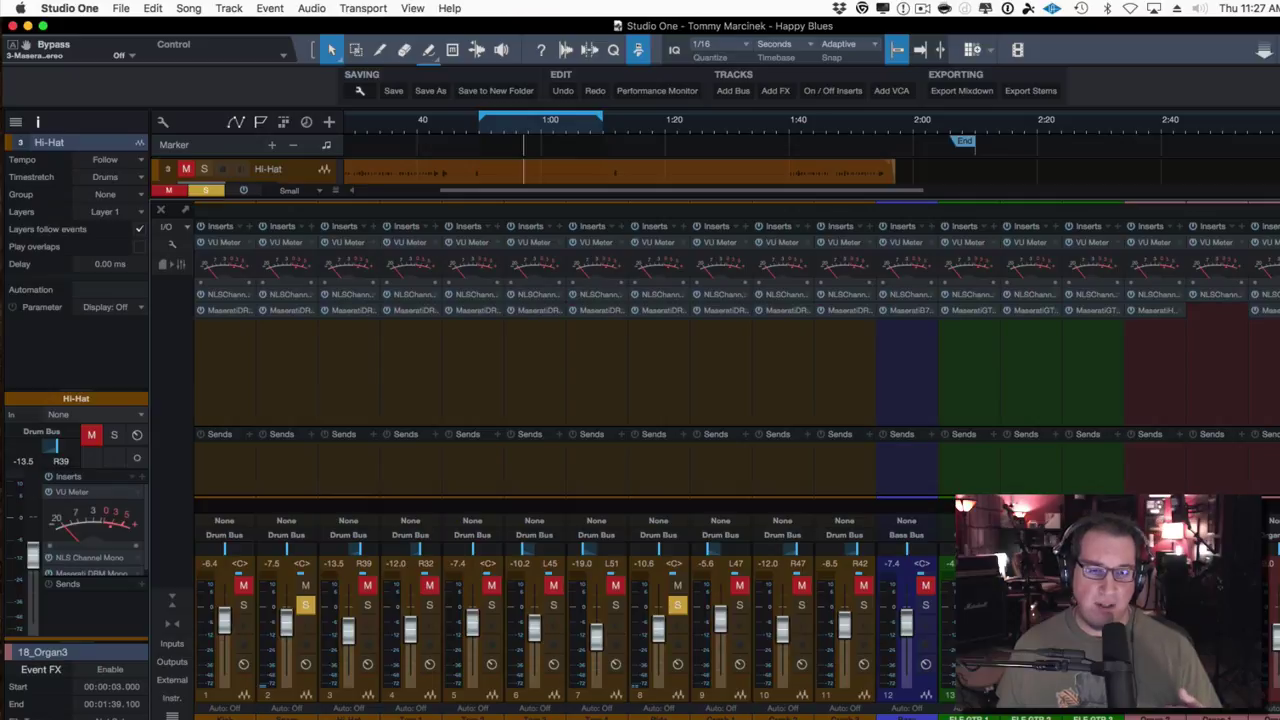
{"action": "left_click", "coordinate": [288, 313]}
{"action": "left_click_drag", "start_coordinate": [378, 236], "coordinate": [373, 203]}
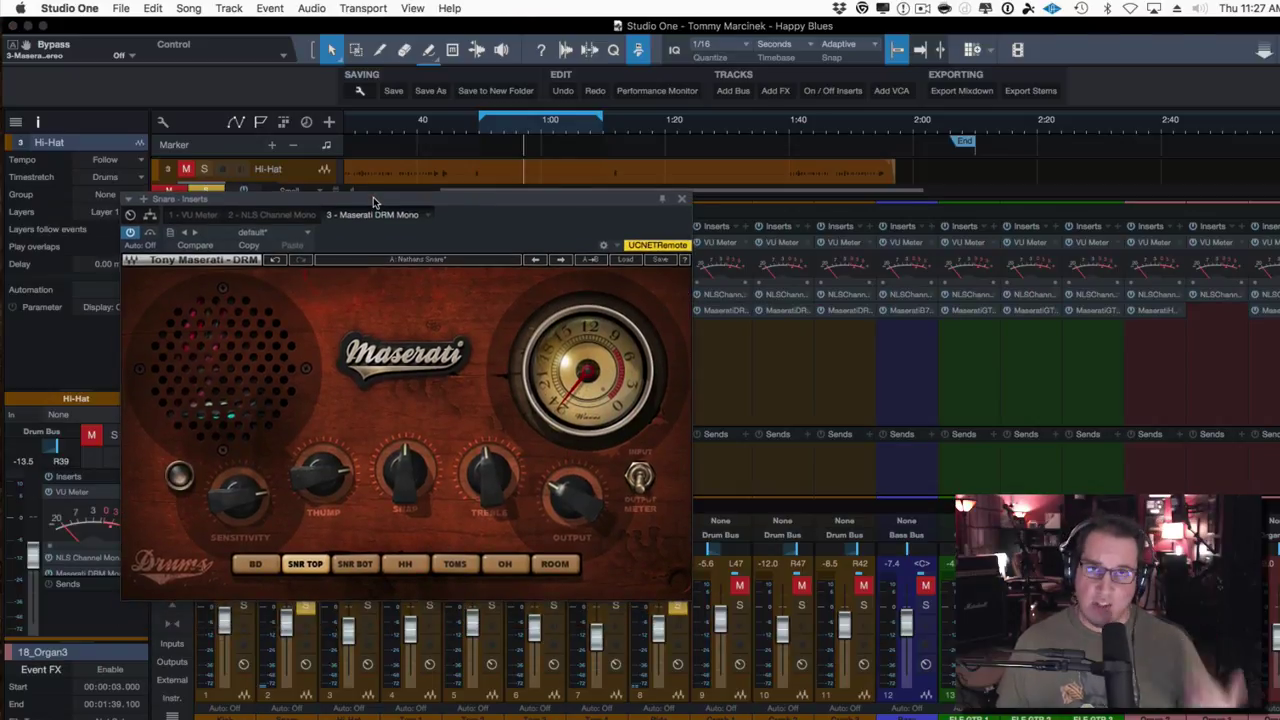